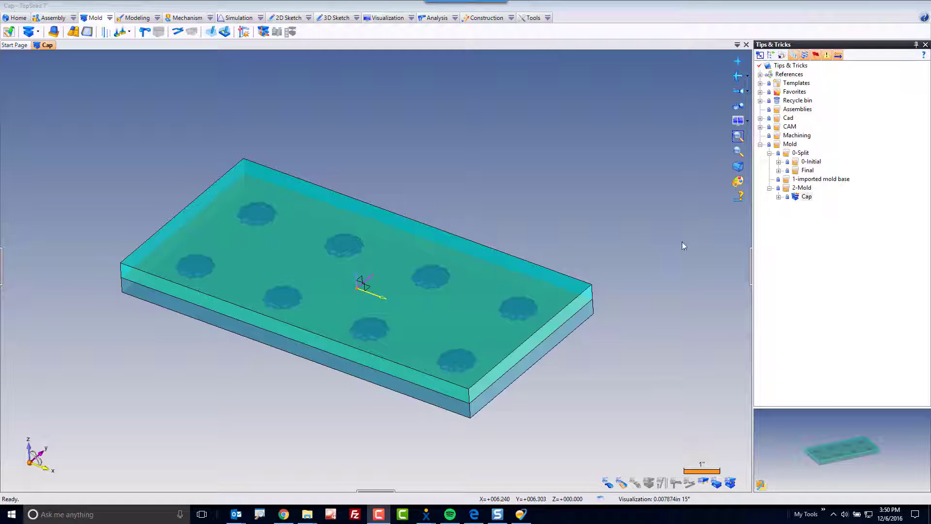
Step: Import the Parasolid file 1623A-13-13(3_23 1_2_5_32_1_2) with conversion into the 1-imported mold base folder
{"action": "left_click", "coordinate": [809, 180]}
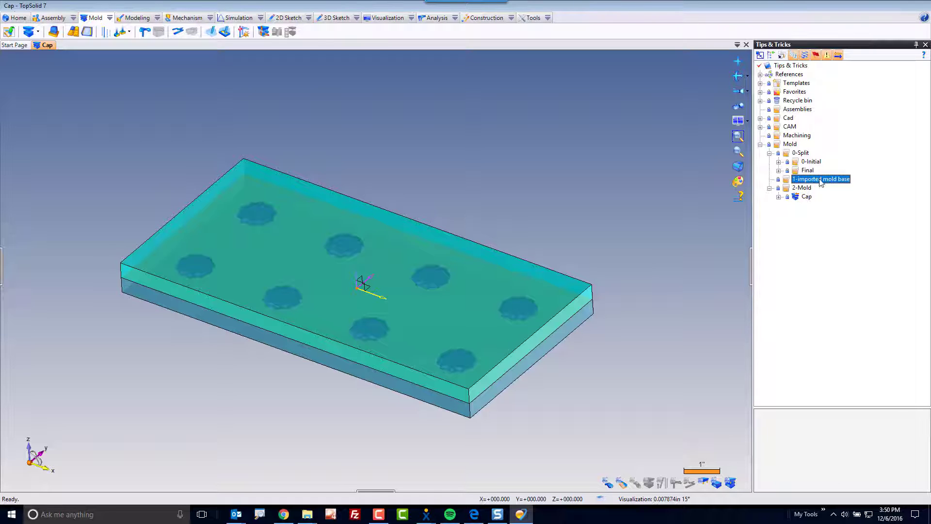
{"action": "right_click", "coordinate": [810, 182]}
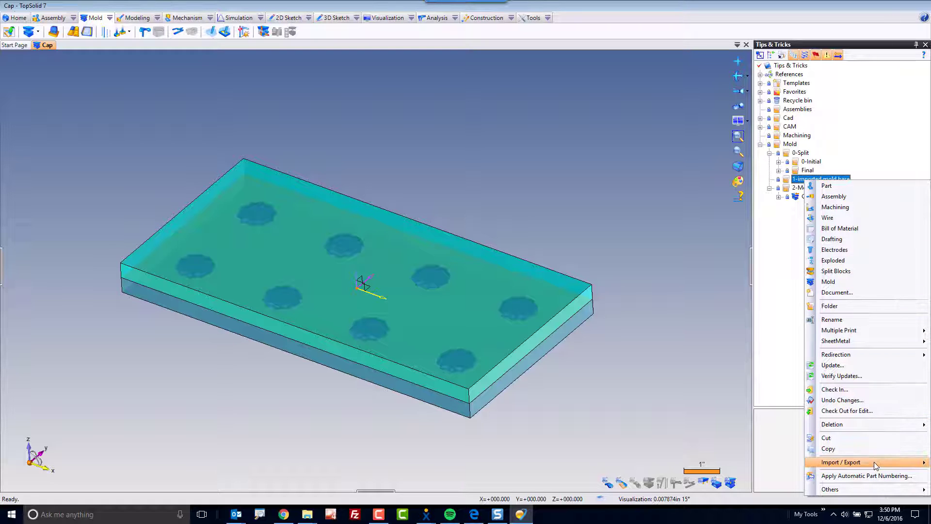
{"action": "mouse_move", "coordinate": [876, 464]}
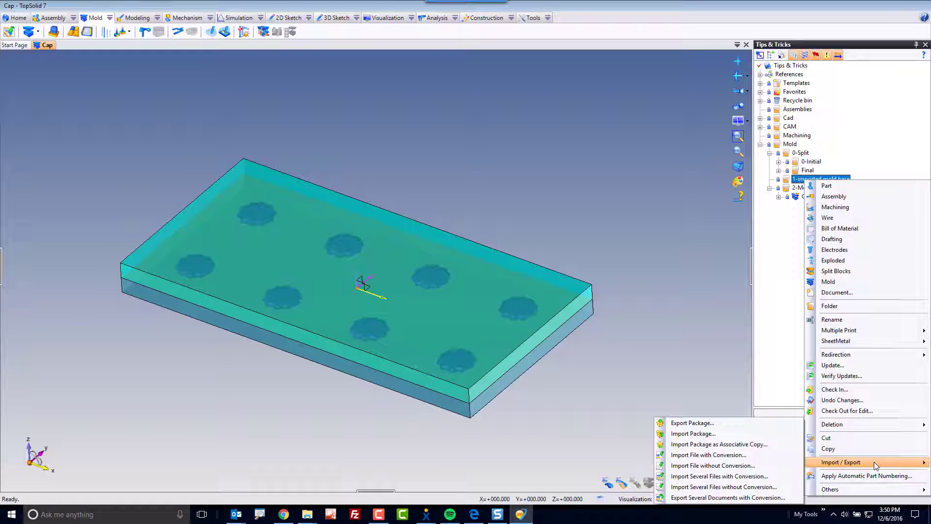
{"action": "left_click", "coordinate": [753, 455]}
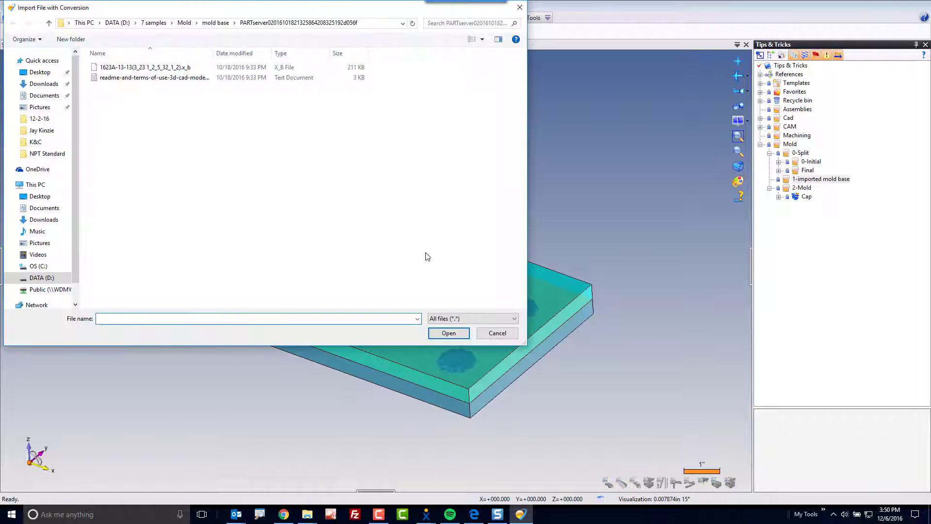
{"action": "left_click", "coordinate": [161, 70]}
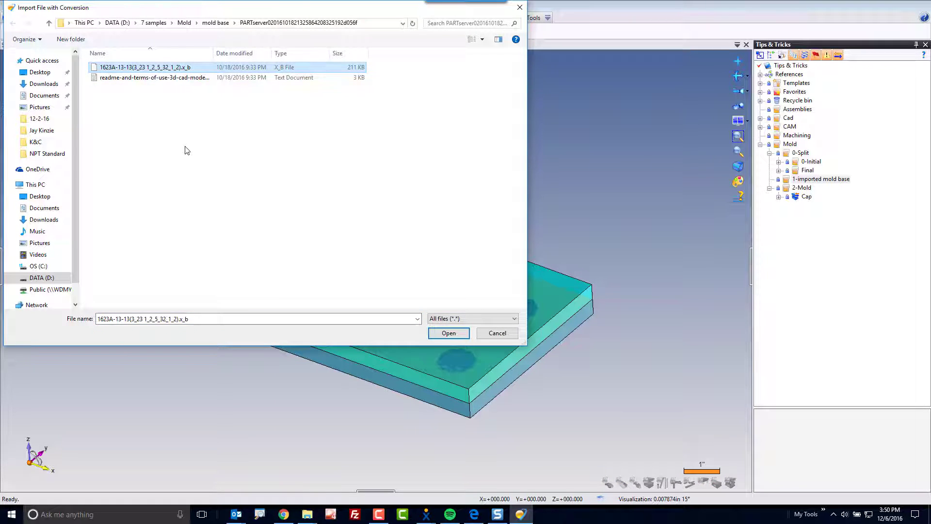
{"action": "left_click", "coordinate": [449, 334]}
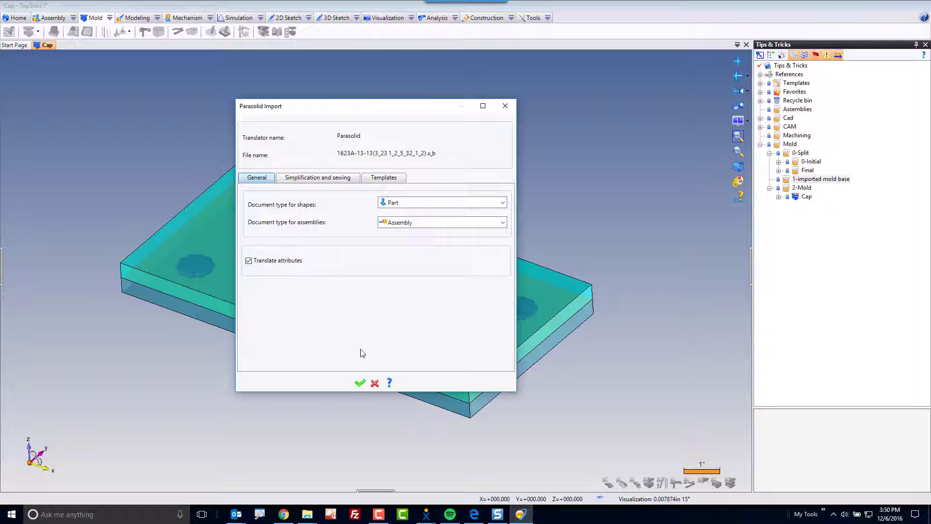
{"action": "left_click", "coordinate": [360, 383]}
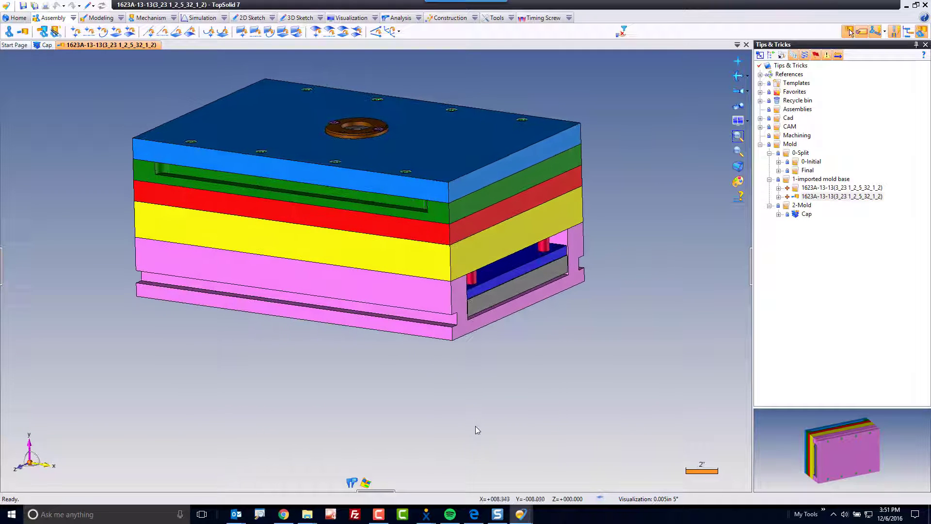
Step: Set the pink, yellow, red and green plates to 70% transparency, then zoom to fit the mold
{"action": "left_click", "coordinate": [515, 301]}
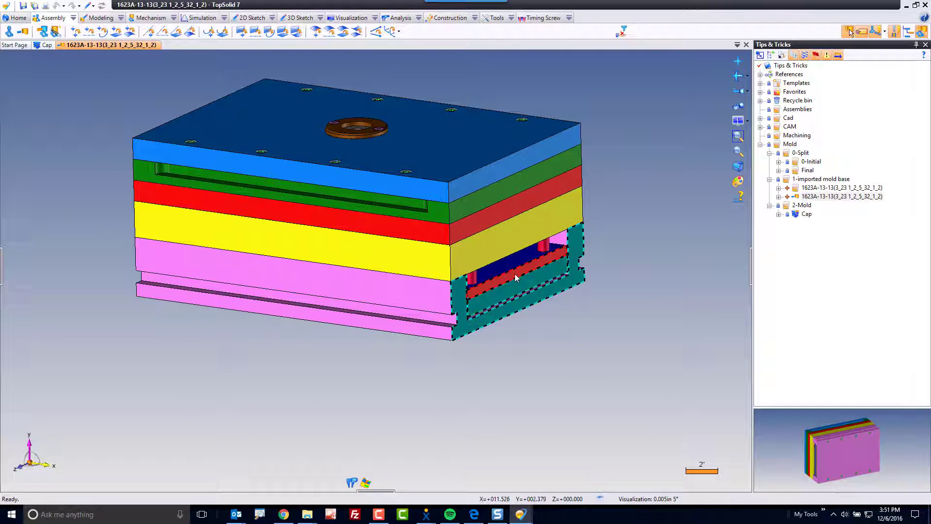
{"action": "left_click", "coordinate": [509, 247]}
{"action": "left_click", "coordinate": [498, 210]}
{"action": "left_click", "coordinate": [492, 188]}
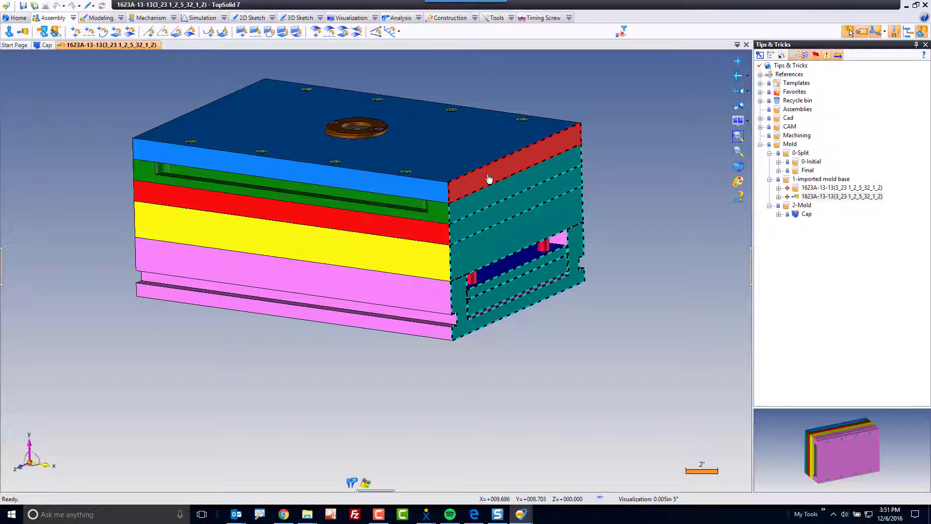
{"action": "right_click", "coordinate": [488, 177]}
{"action": "left_click", "coordinate": [526, 229]}
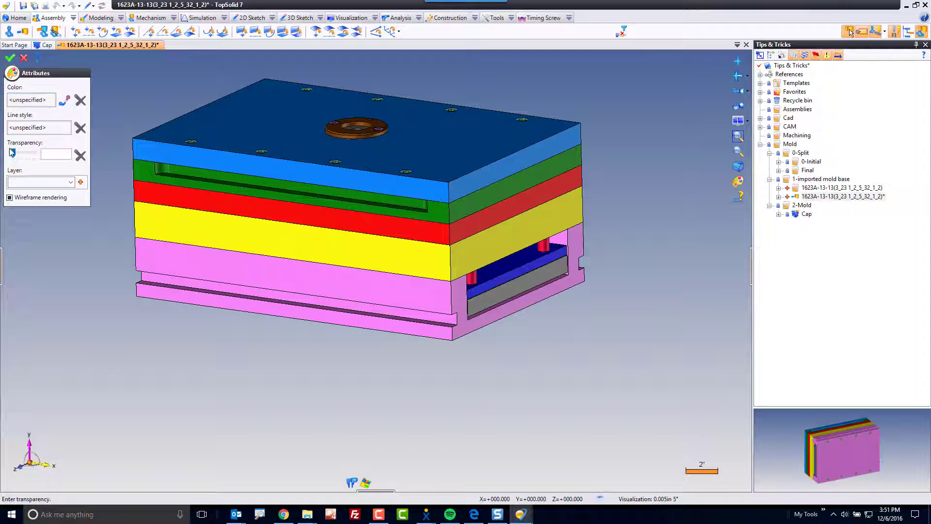
{"action": "left_click_drag", "start_coordinate": [11, 151], "coordinate": [28, 155]}
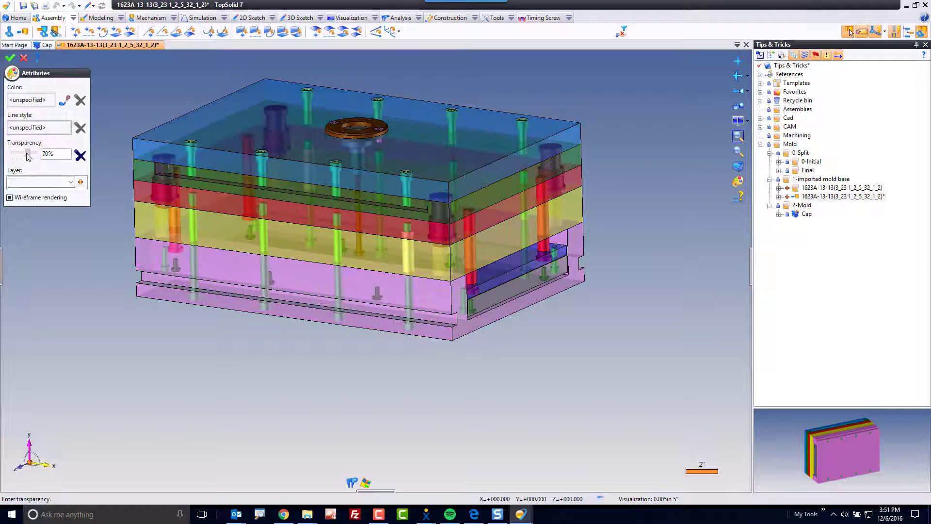
{"action": "left_click", "coordinate": [10, 57]}
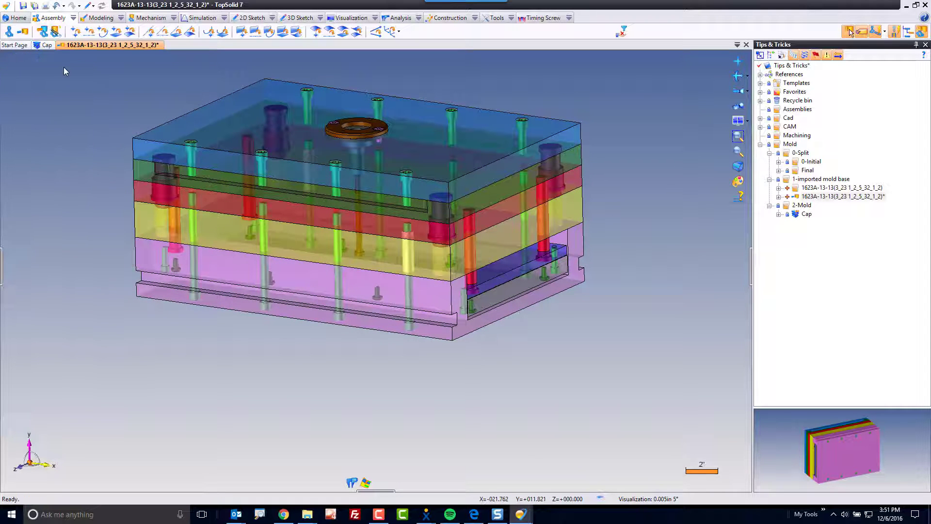
{"action": "double_click", "coordinate": [205, 312]}
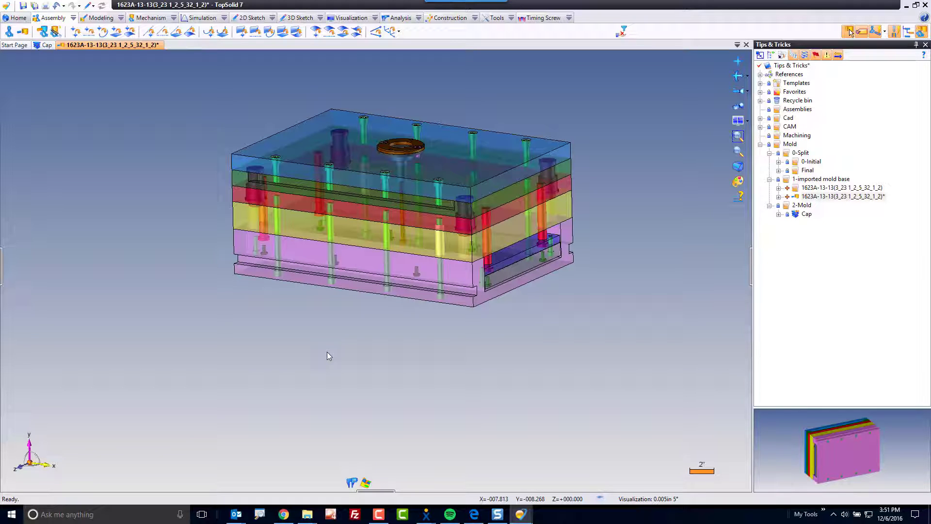
Step: Display the Entities panel listing the assembly's parts next to the 3D view
{"action": "left_click", "coordinate": [2, 273]}
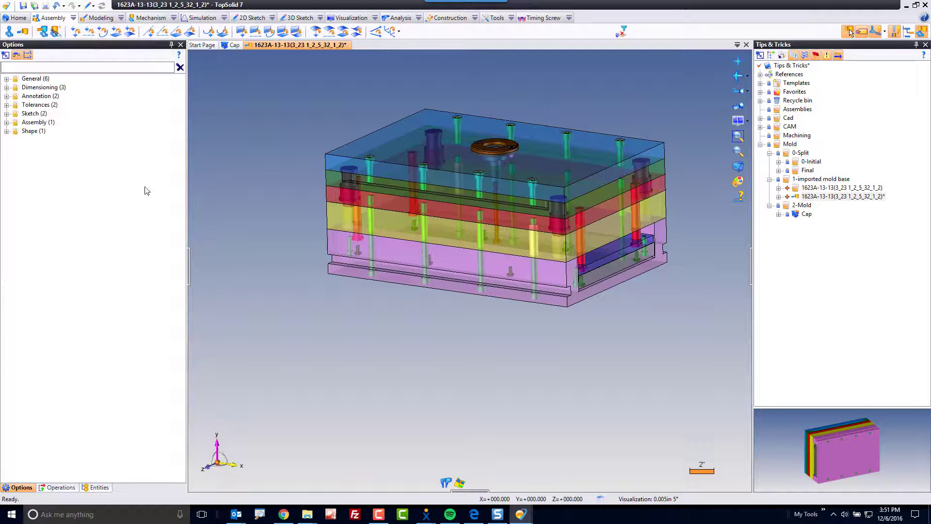
{"action": "left_click", "coordinate": [97, 487]}
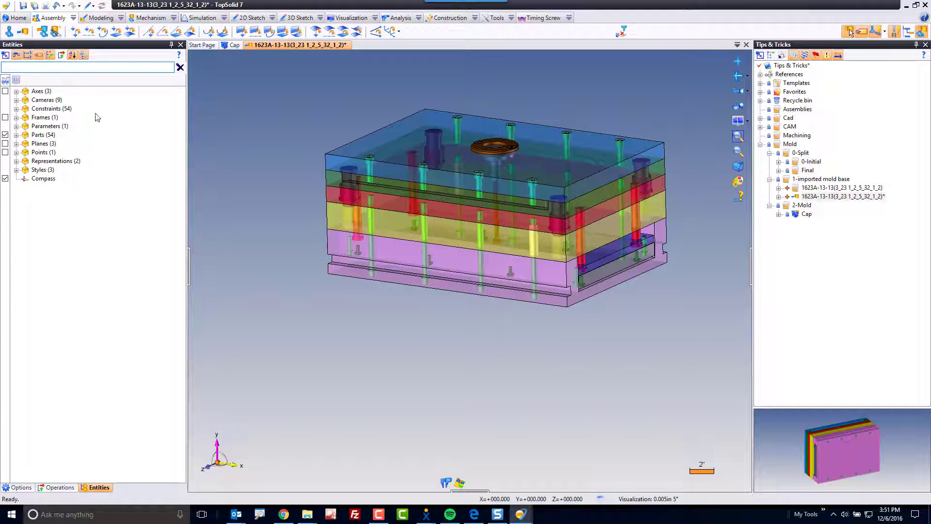
{"action": "right_click", "coordinate": [98, 46]}
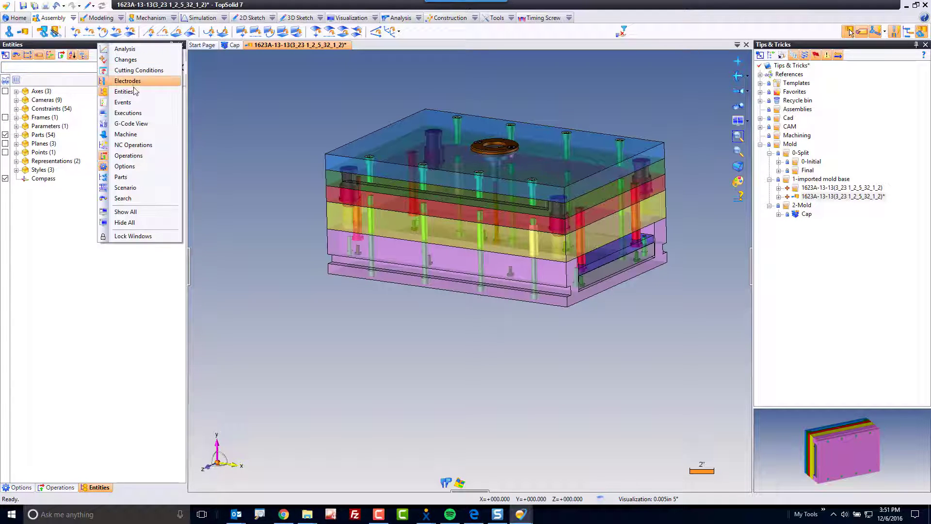
{"action": "left_click", "coordinate": [457, 73]}
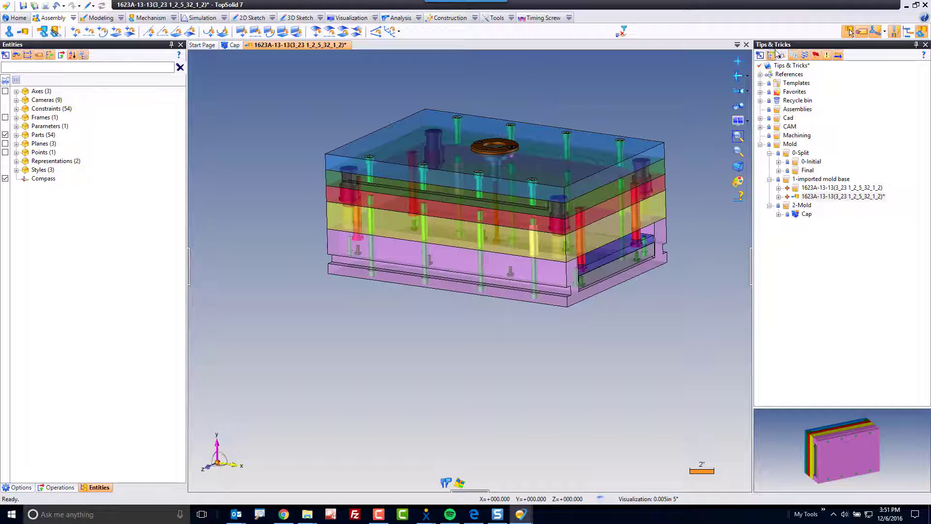
{"action": "right_click", "coordinate": [796, 47]}
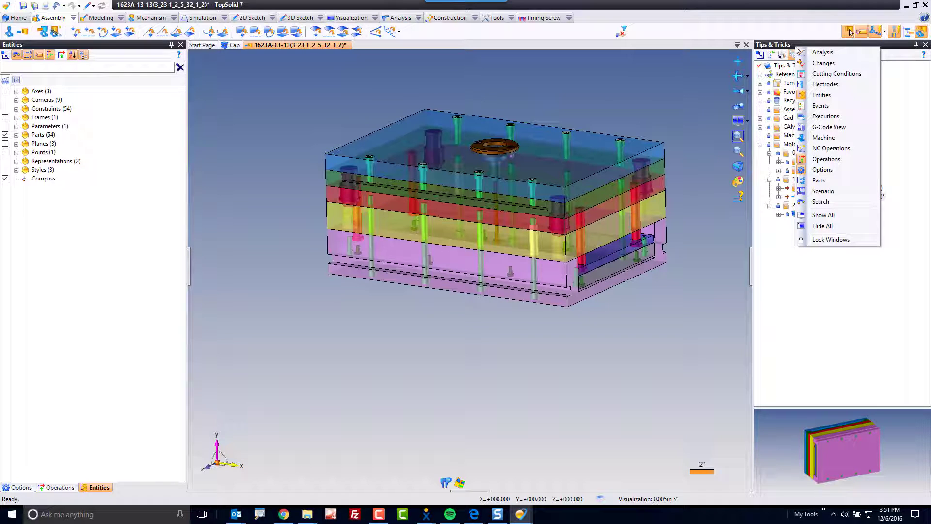
{"action": "left_click", "coordinate": [820, 95]}
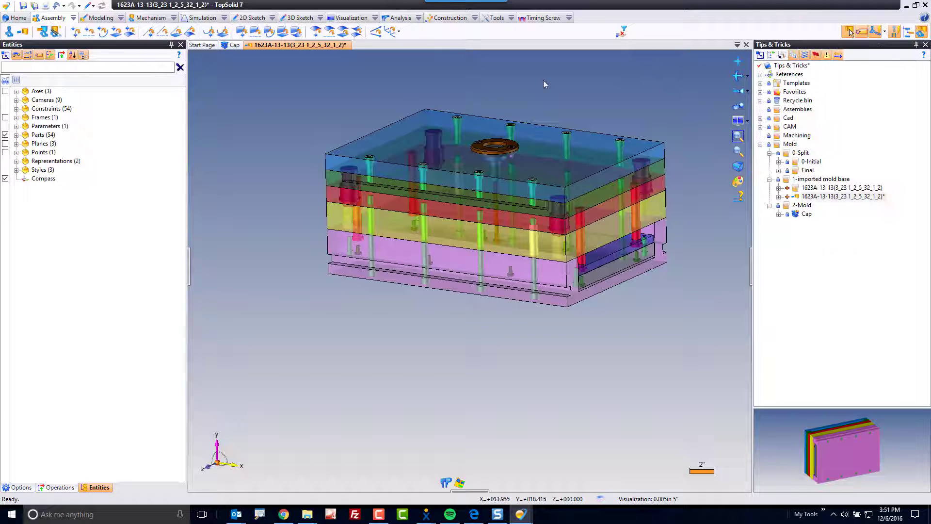
{"action": "left_click", "coordinate": [5, 6]}
{"action": "mouse_move", "coordinate": [58, 39]}
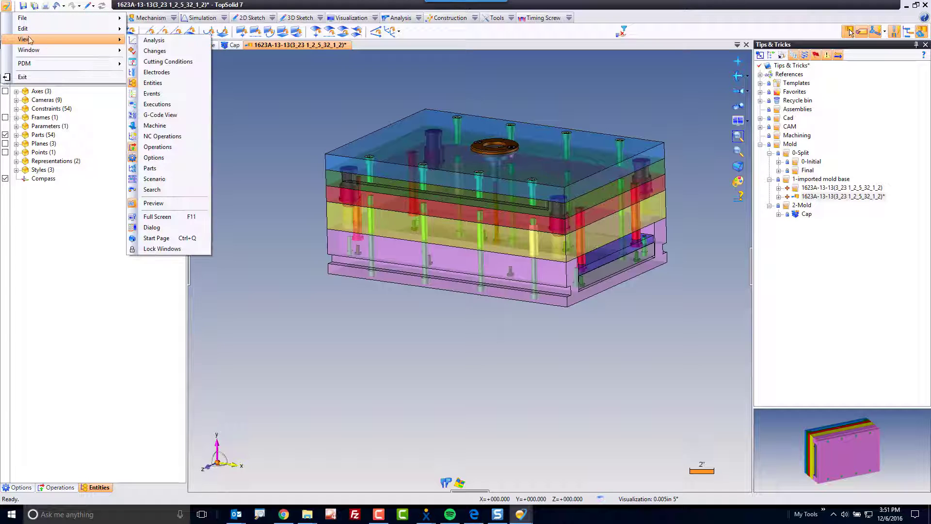
{"action": "left_click", "coordinate": [170, 84]}
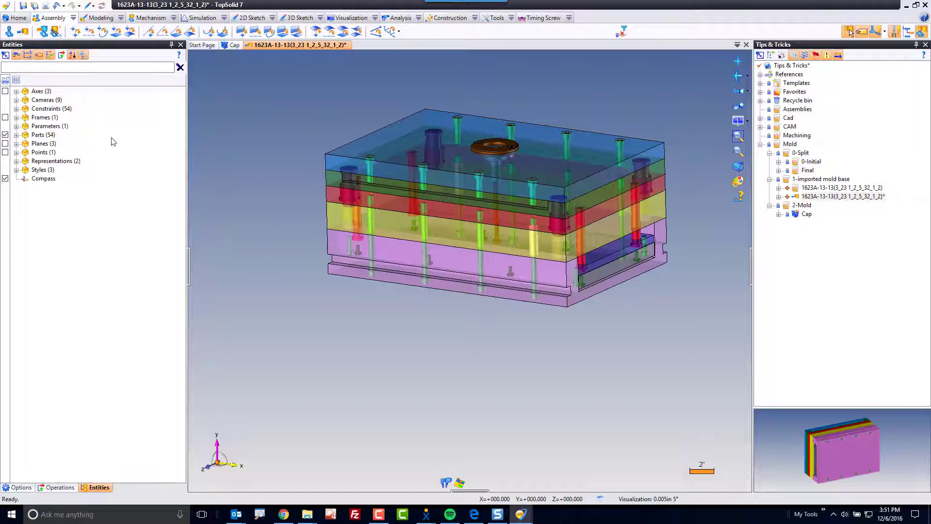
Step: Show the frames with the Absolute Frame, and orient the mold to a front view
{"action": "left_click", "coordinate": [5, 118]}
{"action": "left_click", "coordinate": [17, 117]}
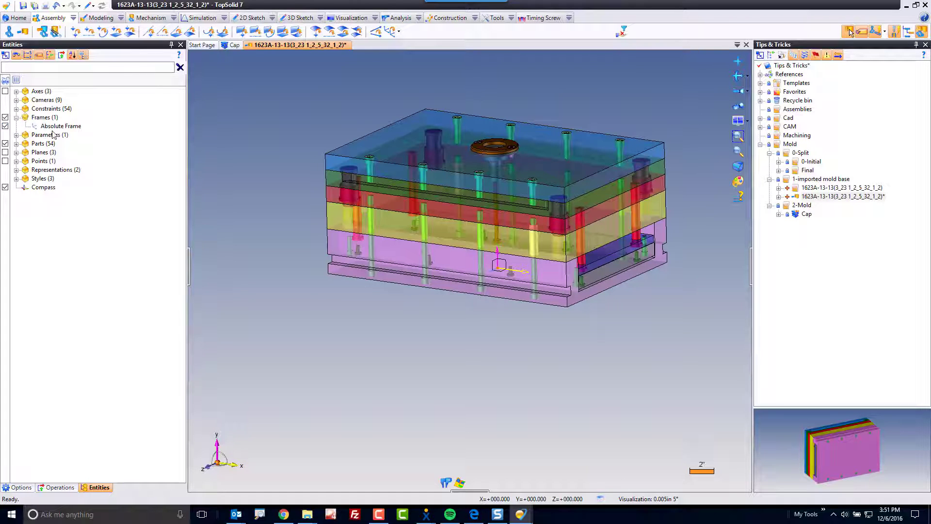
{"action": "middle_click_drag", "start_coordinate": [539, 318], "coordinate": [497, 361]}
{"action": "key", "text": "Left"}
{"action": "key", "text": "Left"}
{"action": "key", "text": "Left"}
{"action": "key", "text": "Left"}
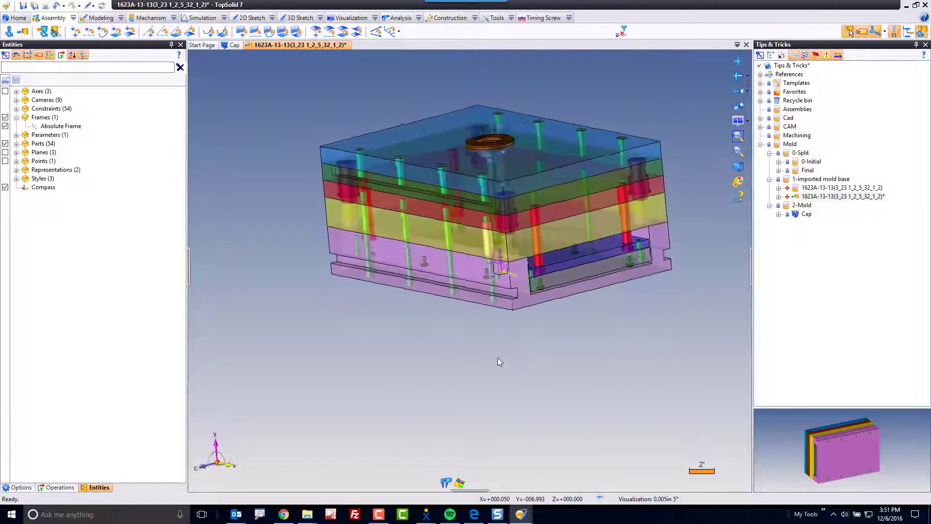
{"action": "left_click", "coordinate": [214, 463]}
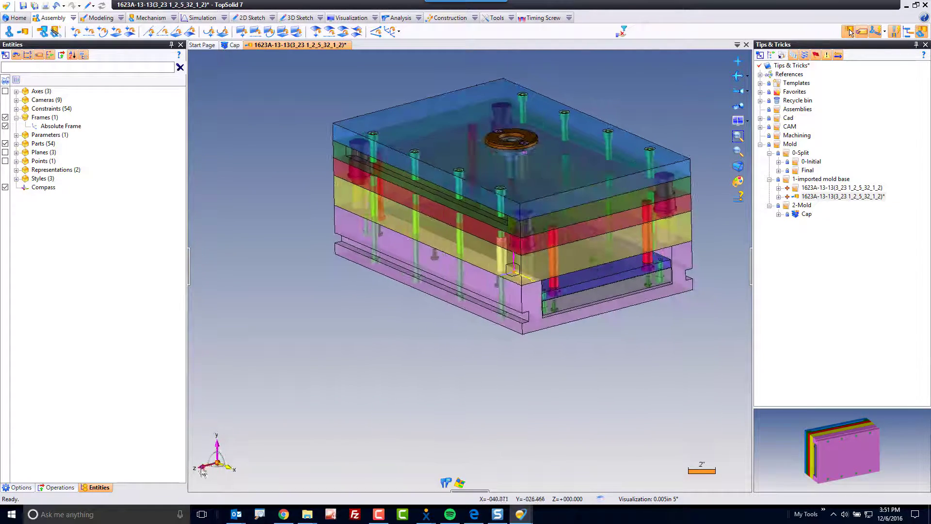
{"action": "left_click", "coordinate": [206, 467]}
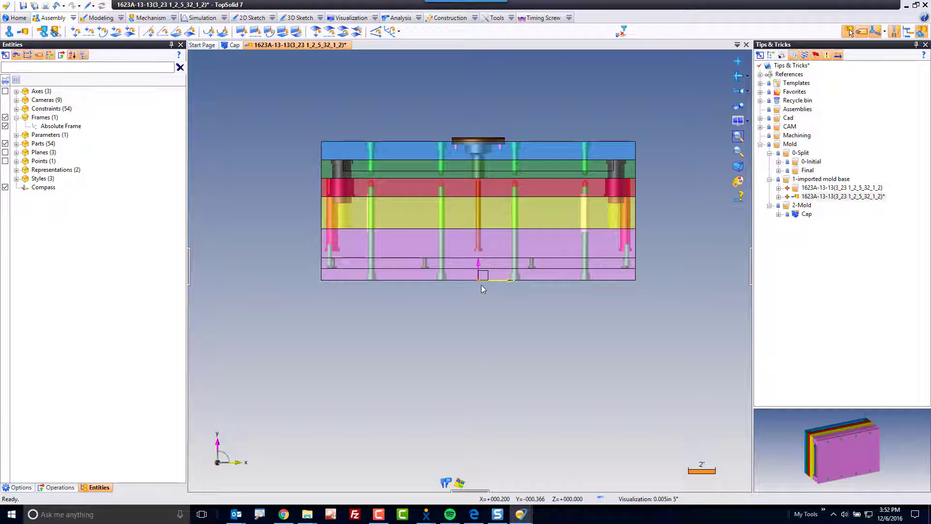
{"action": "key", "text": "Up"}
{"action": "key", "text": "Right"}
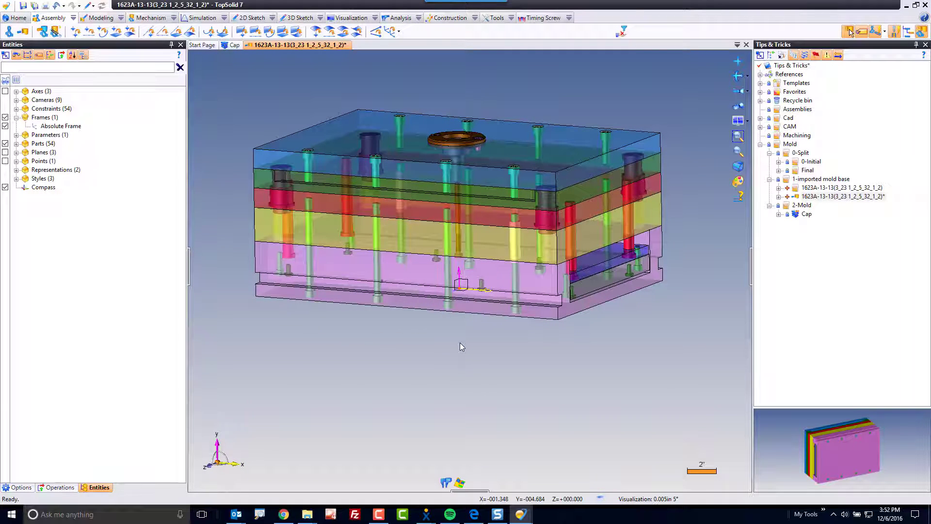
{"action": "left_click", "coordinate": [206, 466]}
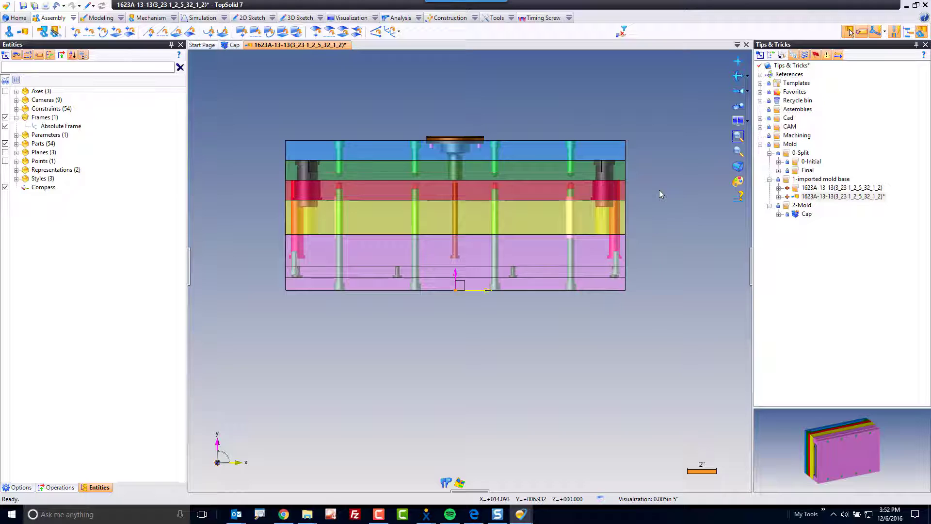
Step: Hide the lower plates and pins, leaving the top two plates and sprue bushing visible
{"action": "left_click_drag", "start_coordinate": [668, 182], "coordinate": [241, 340]}
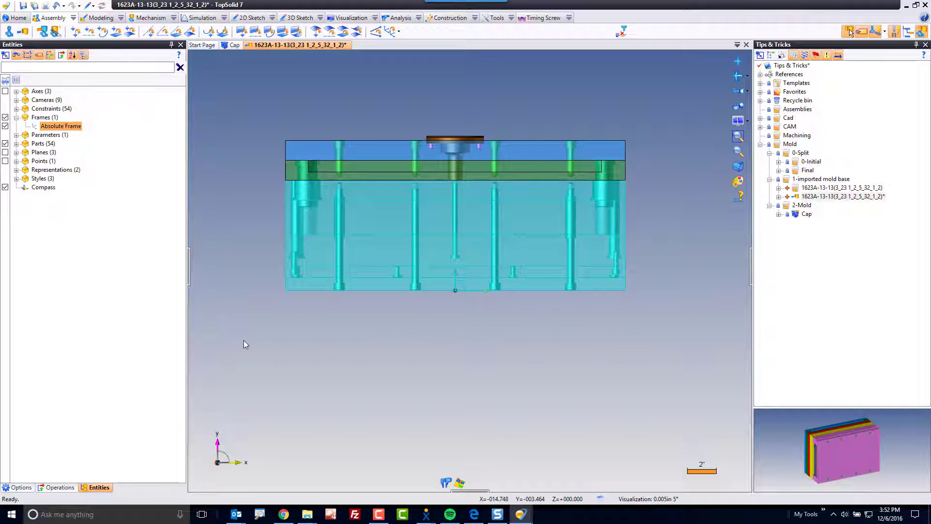
{"action": "right_click", "coordinate": [445, 333]}
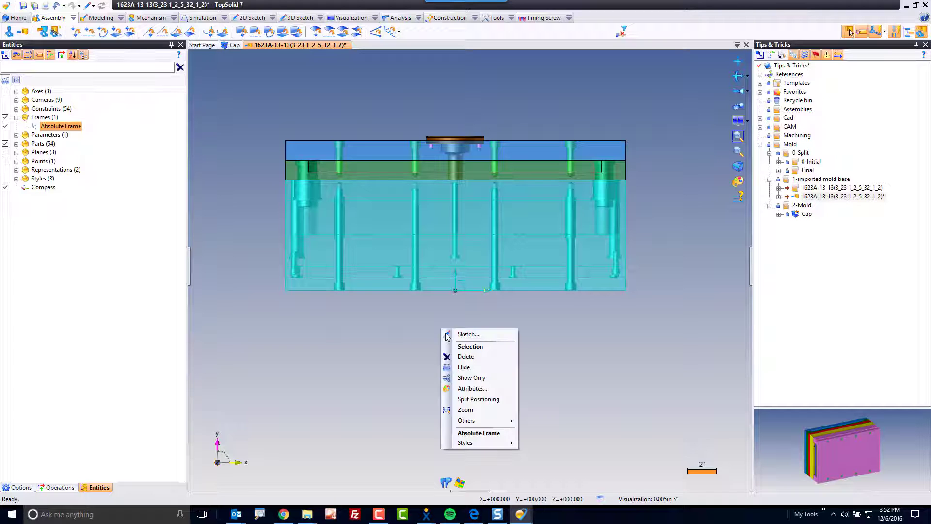
{"action": "left_click", "coordinate": [463, 368]}
{"action": "middle_click_drag", "start_coordinate": [496, 346], "coordinate": [397, 387]}
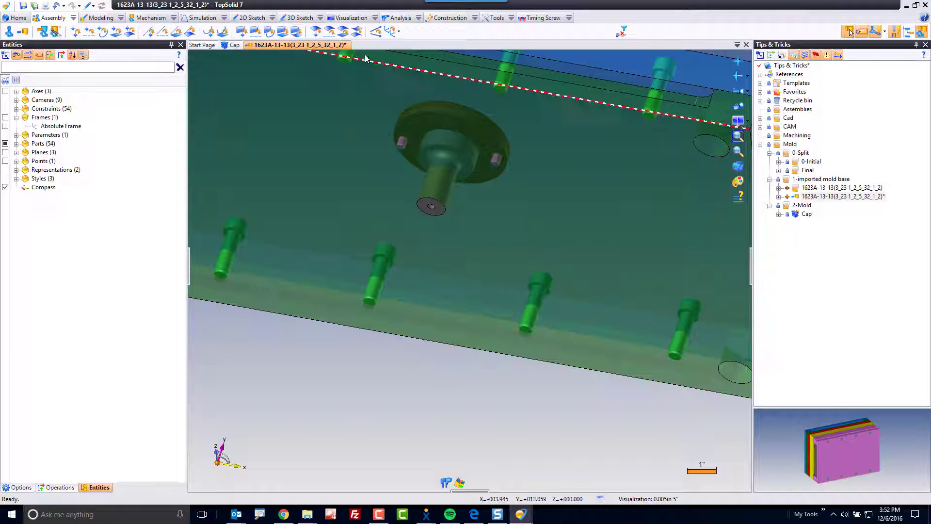
Step: Start a Frame on Plane on the plate face, origin at the hole centre, X along Absolute X
{"action": "left_click", "coordinate": [444, 19]}
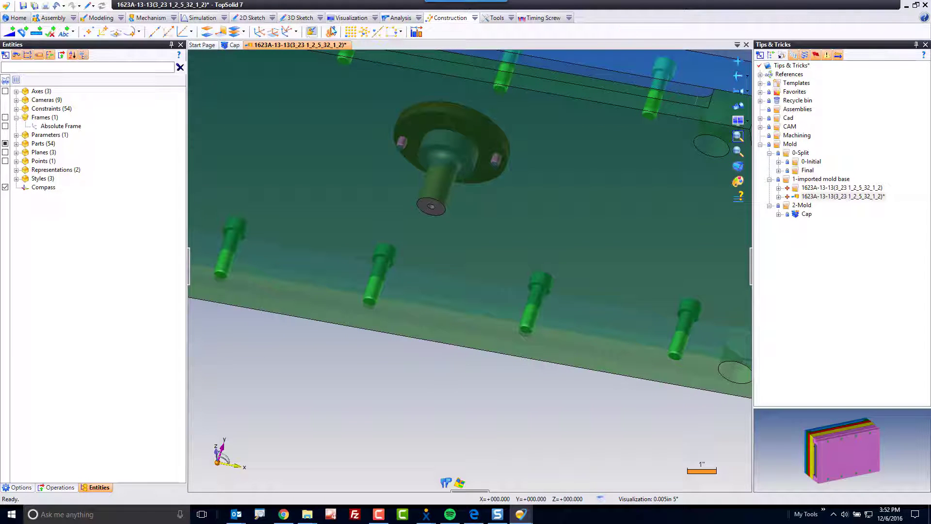
{"action": "left_click", "coordinate": [296, 31]}
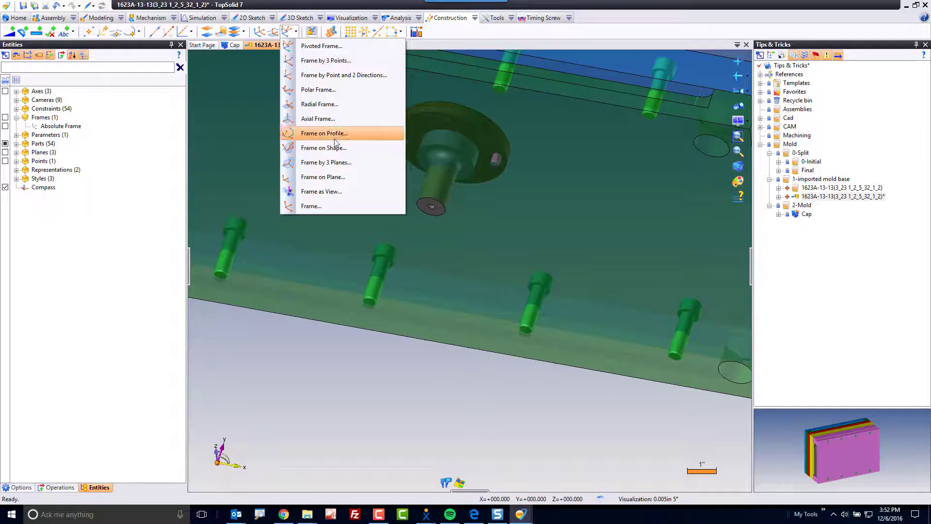
{"action": "left_click", "coordinate": [350, 176]}
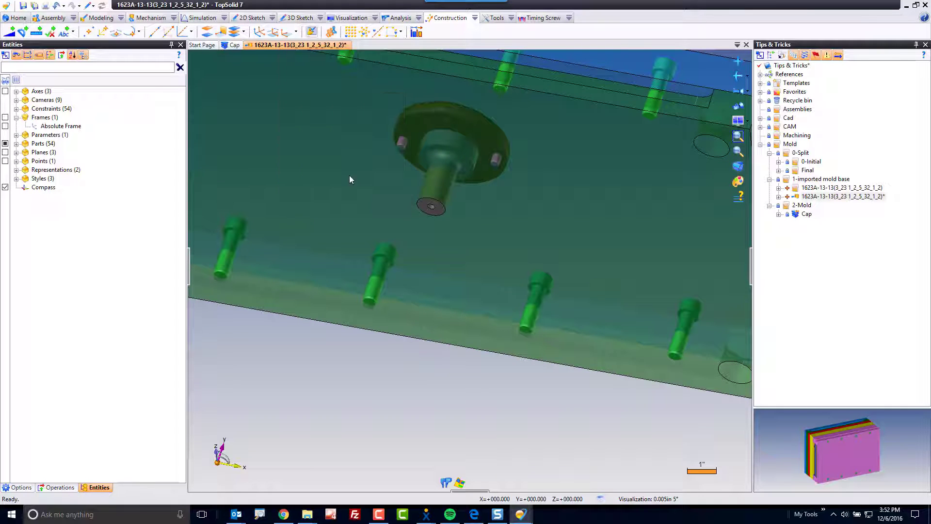
{"action": "left_click", "coordinate": [387, 201]}
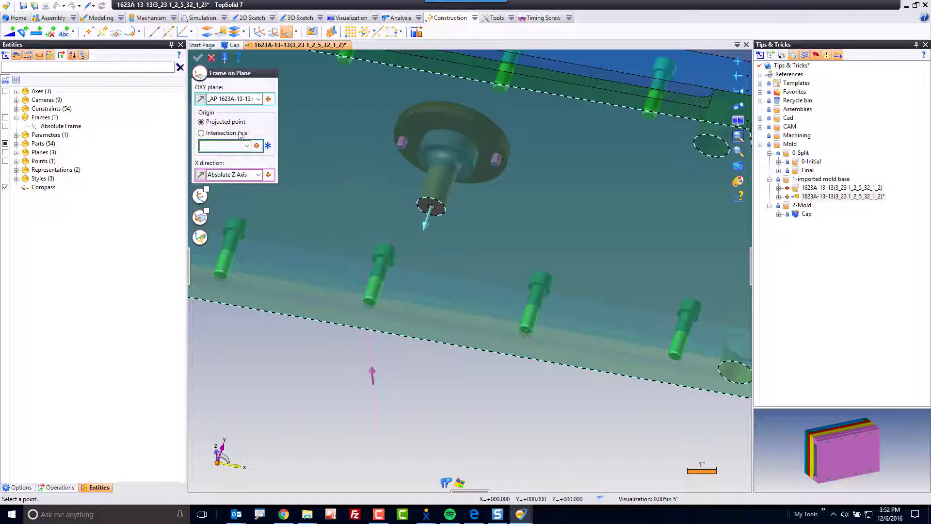
{"action": "left_click", "coordinate": [442, 218]}
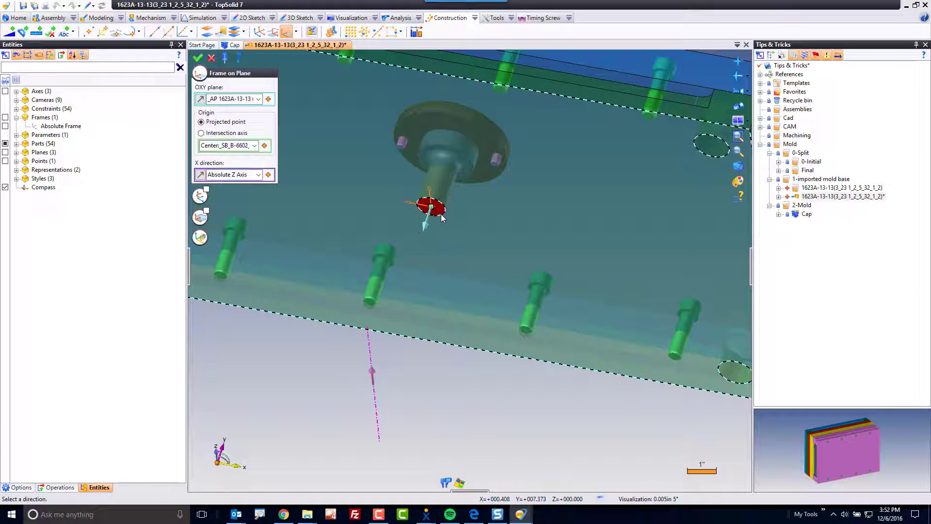
{"action": "left_click", "coordinate": [259, 175]}
{"action": "left_click", "coordinate": [246, 184]}
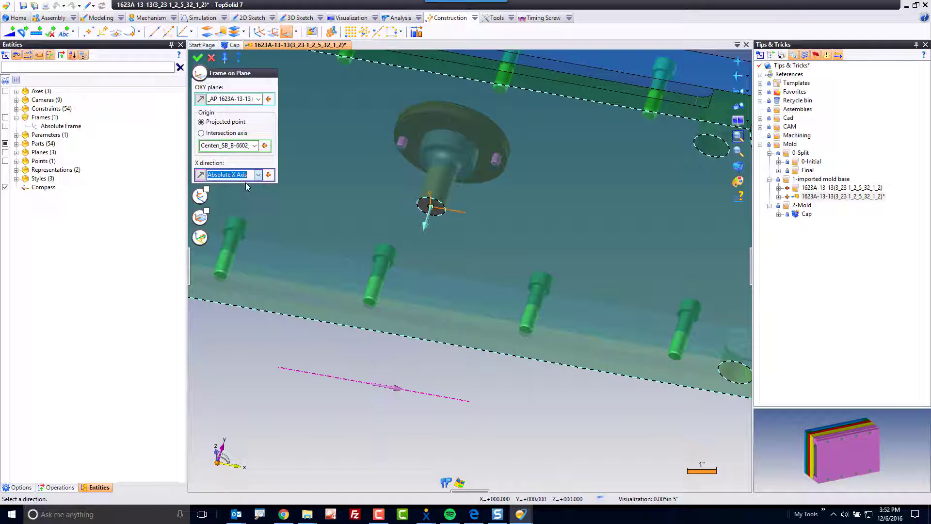
Step: Invert the frame so its Z axis points up and create Frame 1
{"action": "scroll", "coordinate": [368, 272], "scroll_direction": "down", "scroll_amount": 5}
{"action": "middle_click_drag", "start_coordinate": [369, 272], "coordinate": [310, 315]}
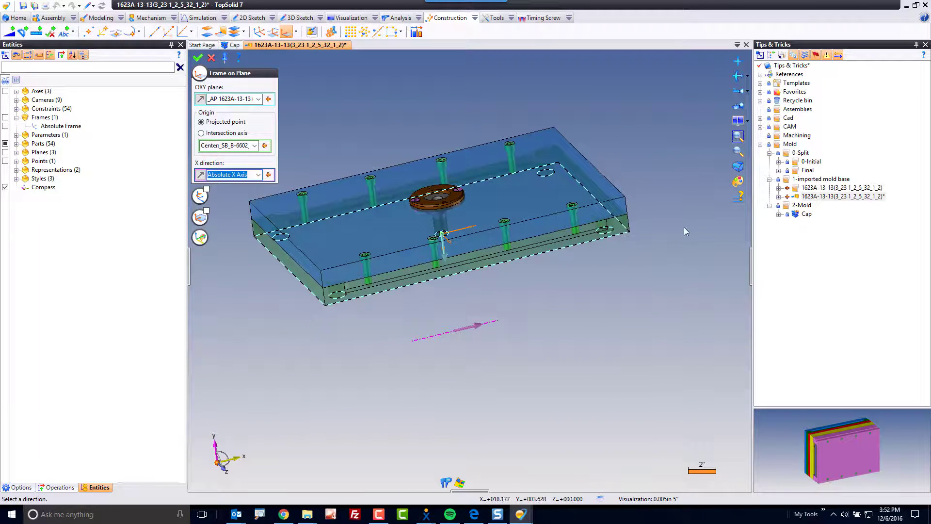
{"action": "middle_click_drag", "start_coordinate": [684, 228], "coordinate": [486, 304]}
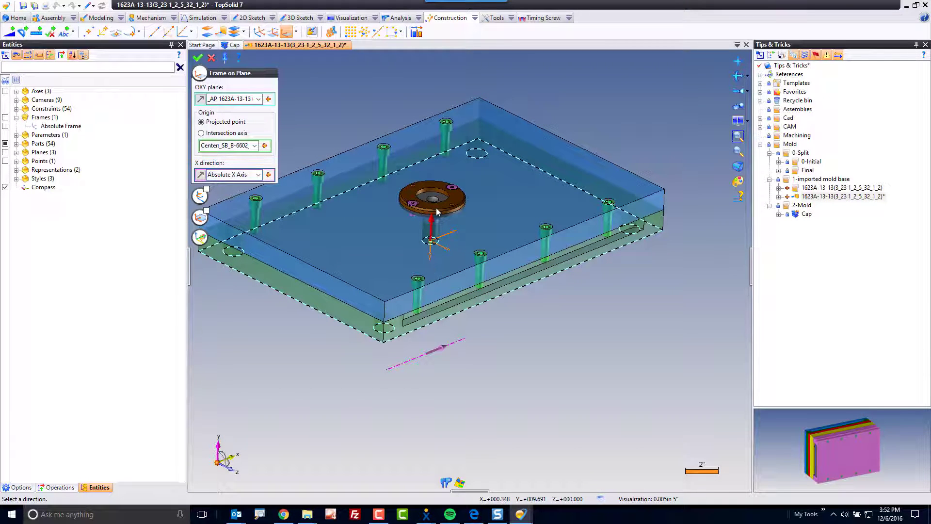
{"action": "left_click", "coordinate": [435, 207]}
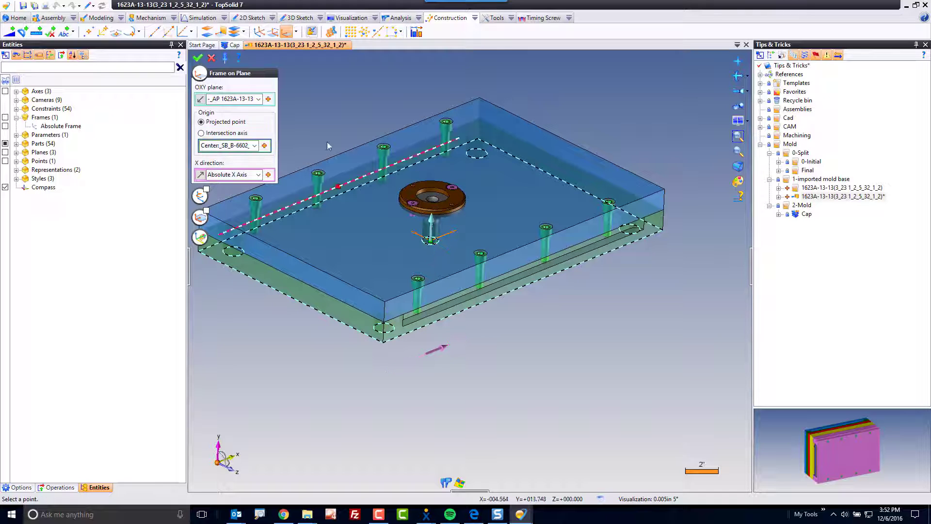
{"action": "left_click", "coordinate": [199, 99]}
{"action": "left_click", "coordinate": [197, 58]}
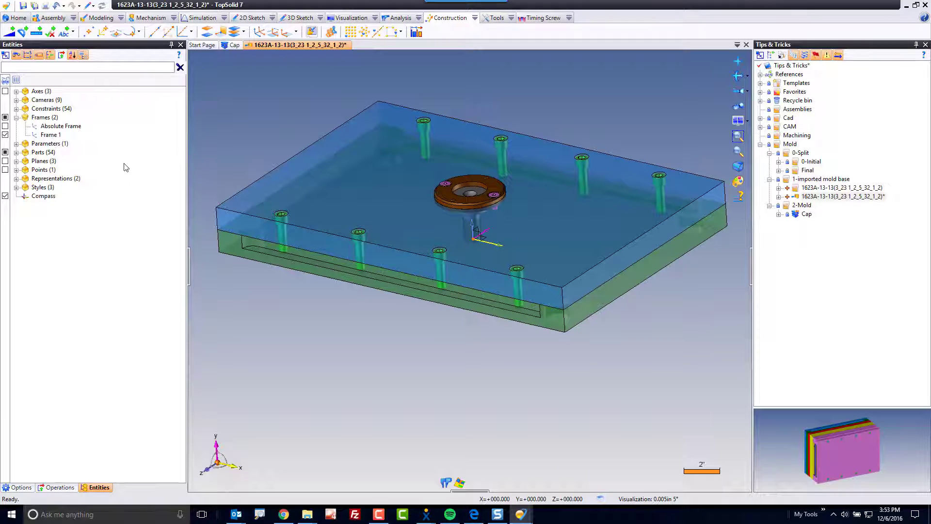
Step: Show all mold parts again, collapse the Entities panel, and save the mold base document
{"action": "left_click", "coordinate": [6, 152]}
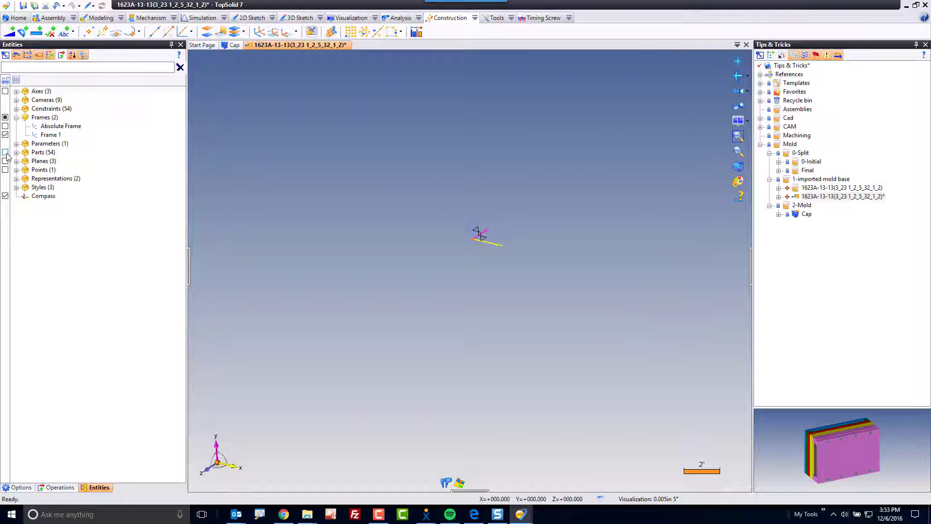
{"action": "left_click", "coordinate": [6, 152]}
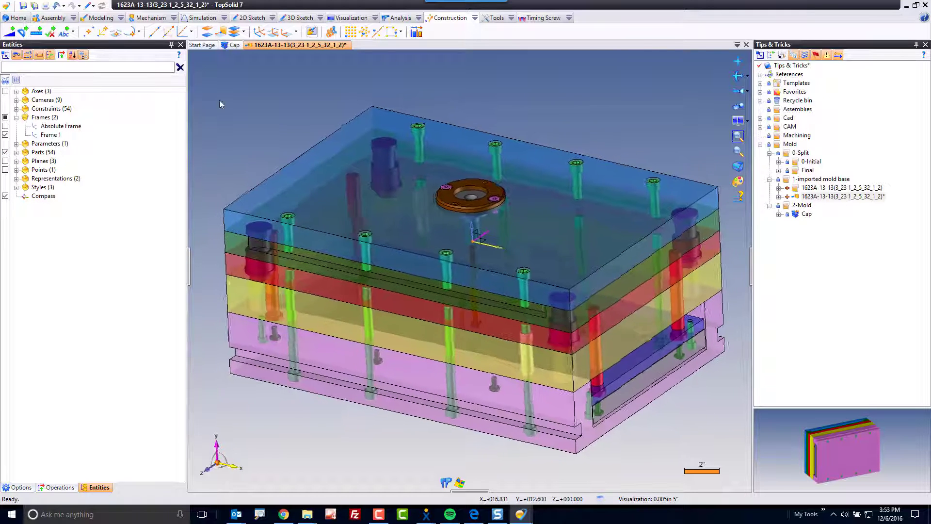
{"action": "left_click", "coordinate": [188, 257]}
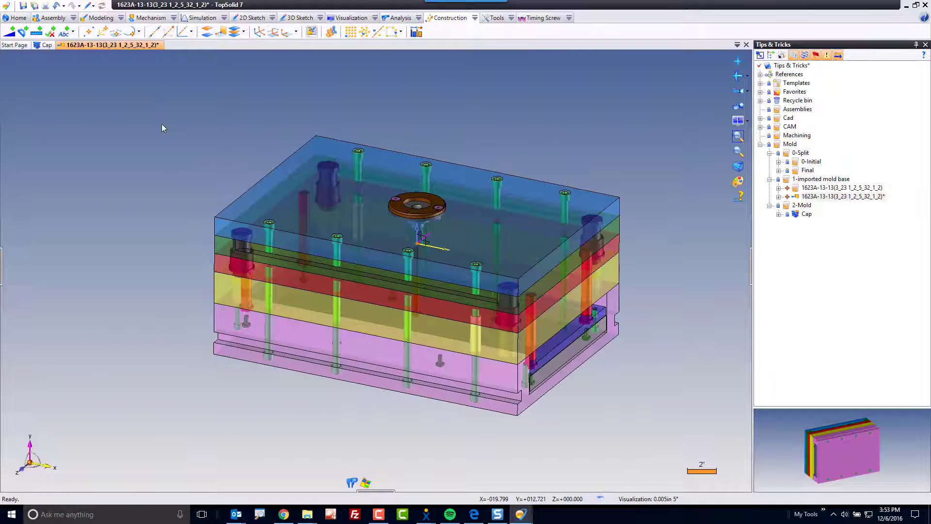
{"action": "key", "text": "ctrl+s"}
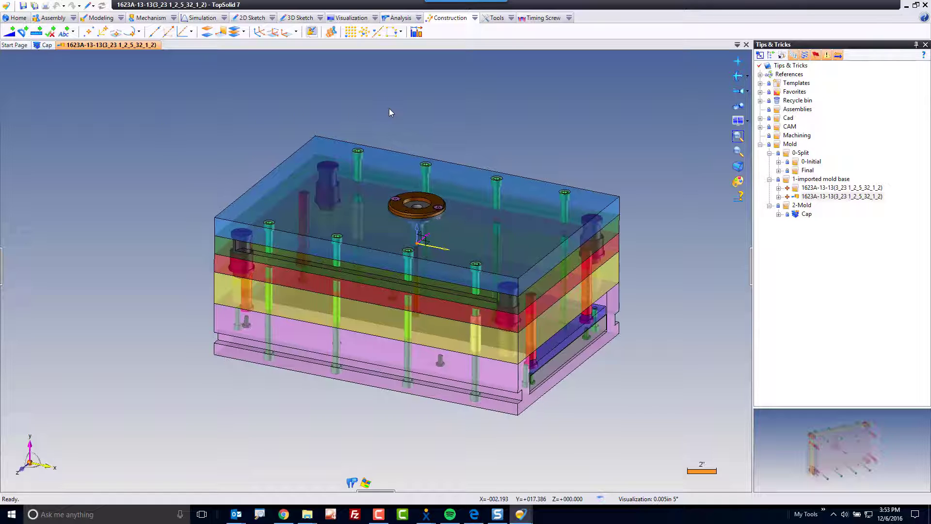
{"action": "left_click", "coordinate": [511, 19]}
{"action": "mouse_move", "coordinate": [560, 111]}
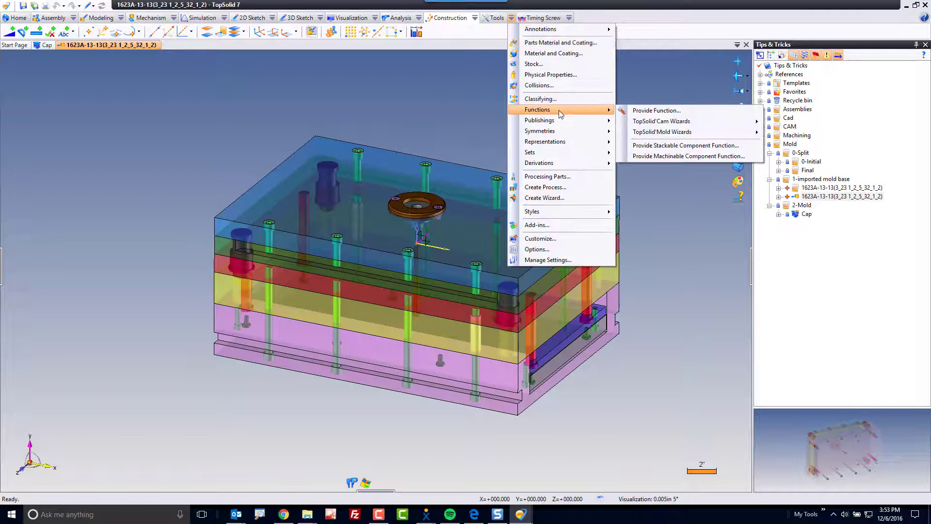
{"action": "mouse_move", "coordinate": [691, 133]}
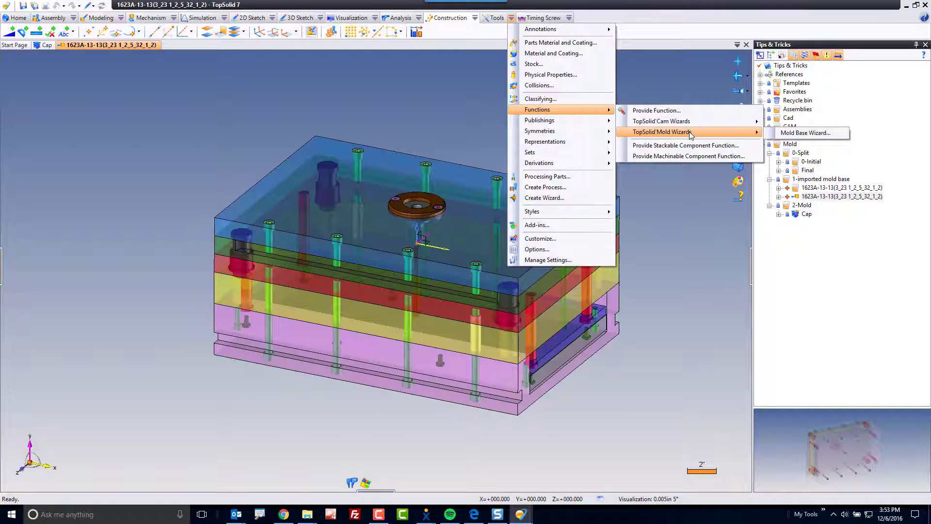
{"action": "left_click", "coordinate": [813, 136]}
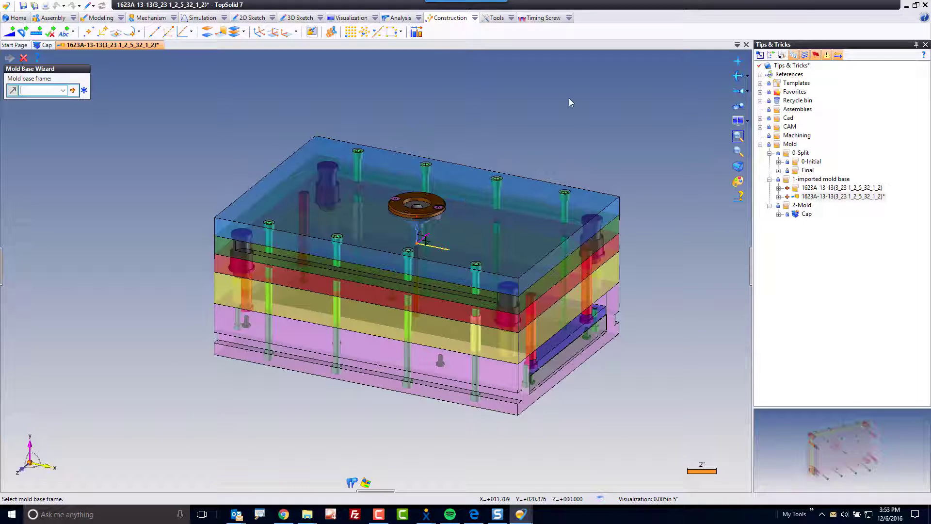
{"action": "key", "text": "Escape"}
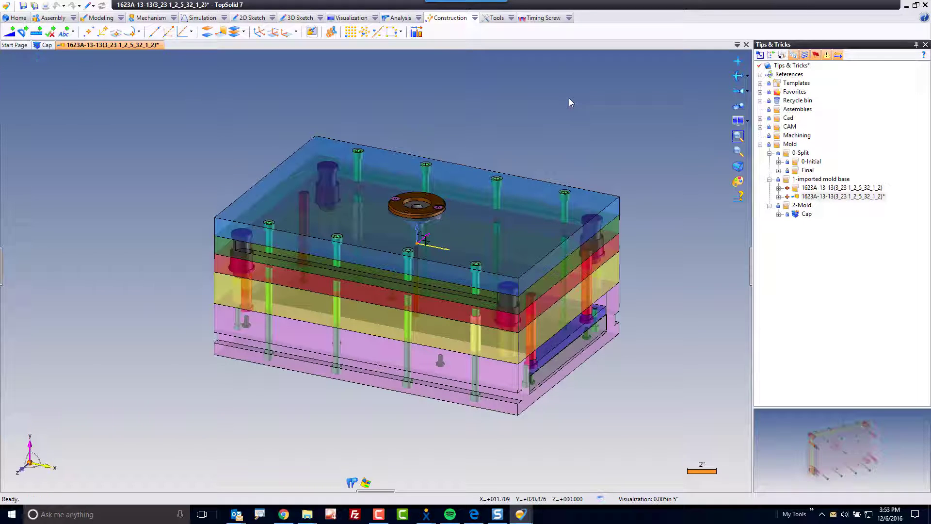
Step: Delete the TopSolid Tooling reference and re-add it from the Reference Library
{"action": "left_click", "coordinate": [761, 74]}
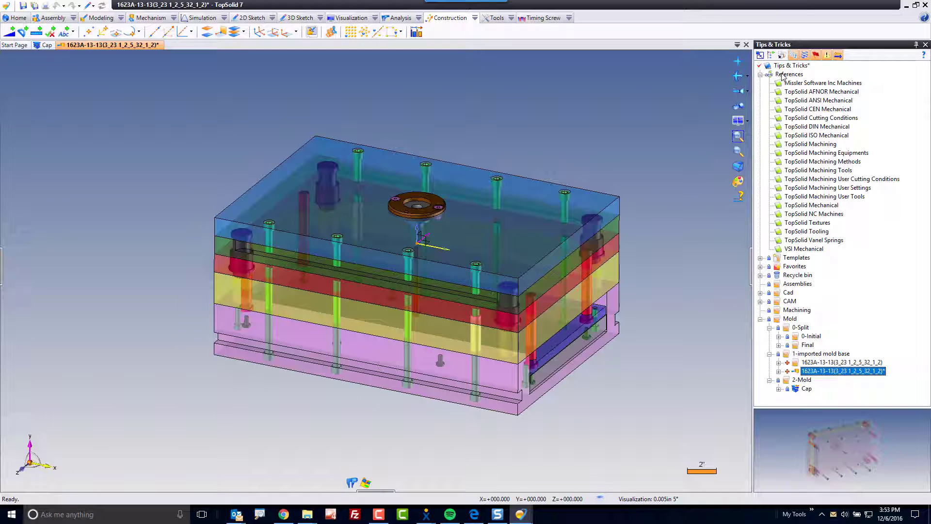
{"action": "left_click", "coordinate": [783, 75]}
{"action": "left_click", "coordinate": [820, 233]}
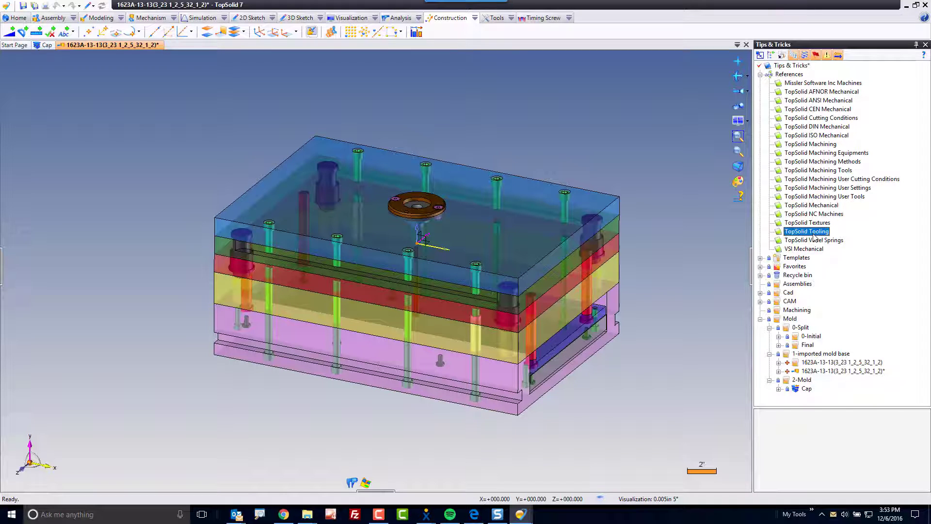
{"action": "key", "text": "Delete"}
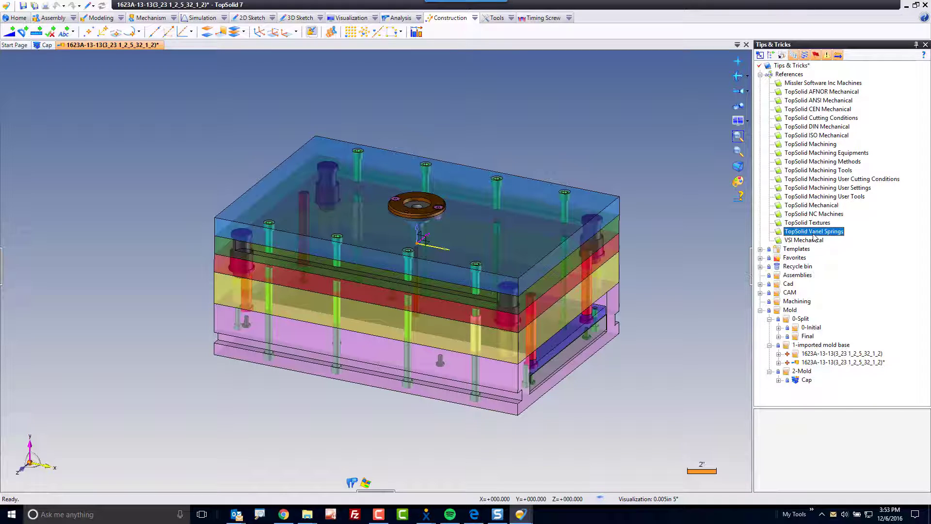
{"action": "right_click", "coordinate": [789, 74]}
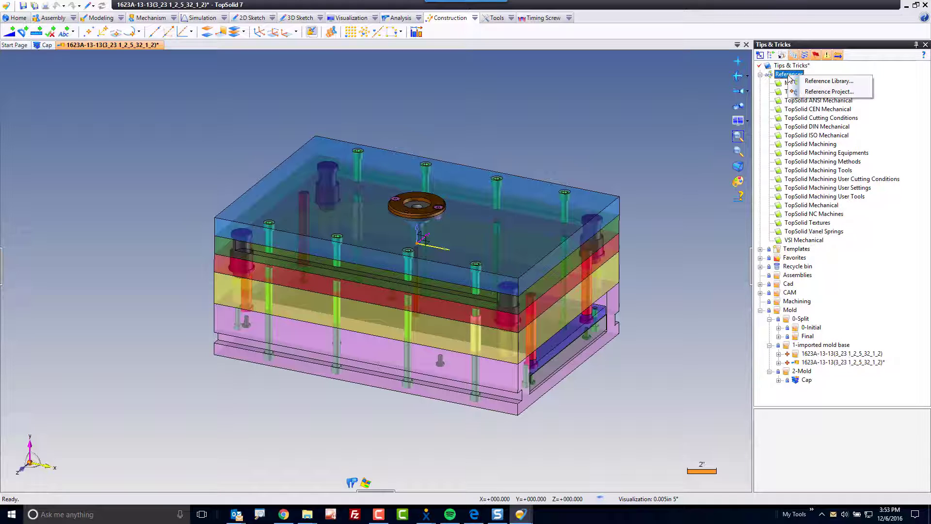
{"action": "left_click", "coordinate": [796, 80]}
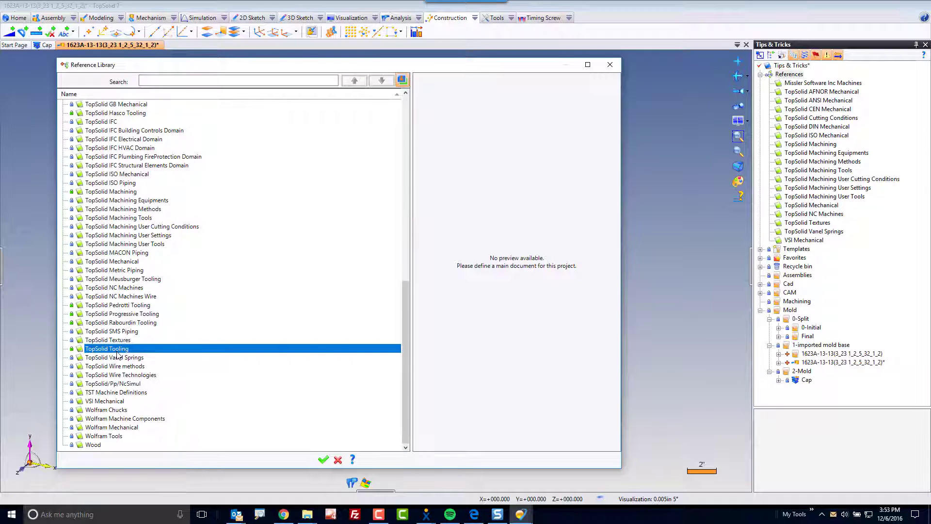
{"action": "left_click", "coordinate": [323, 459]}
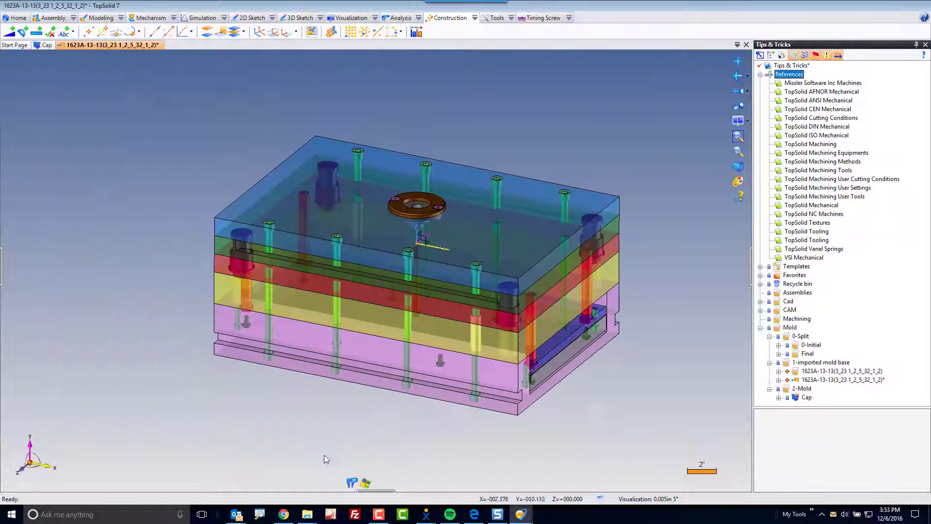
{"action": "left_click", "coordinate": [760, 74]}
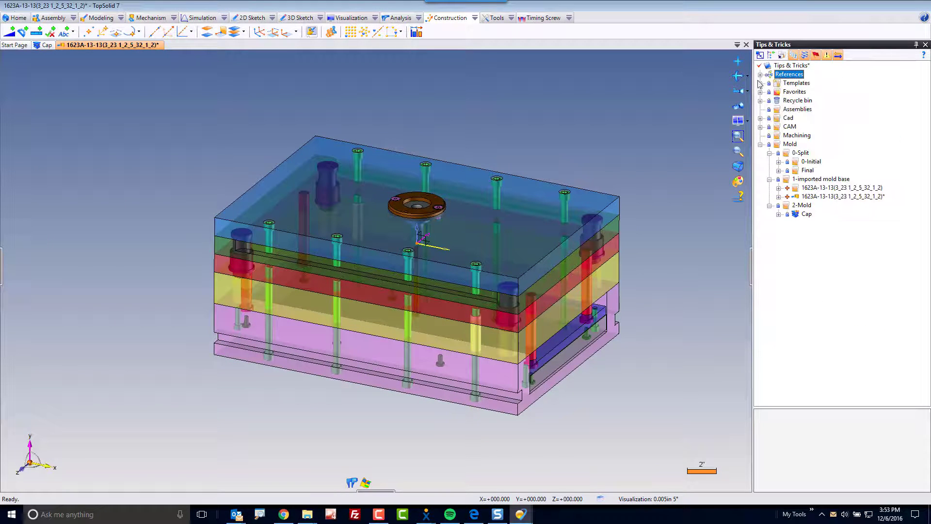
Step: Launch the Mold Base Wizard with Frame 1 as the mold base frame, advancing to plates
{"action": "left_click", "coordinate": [512, 18]}
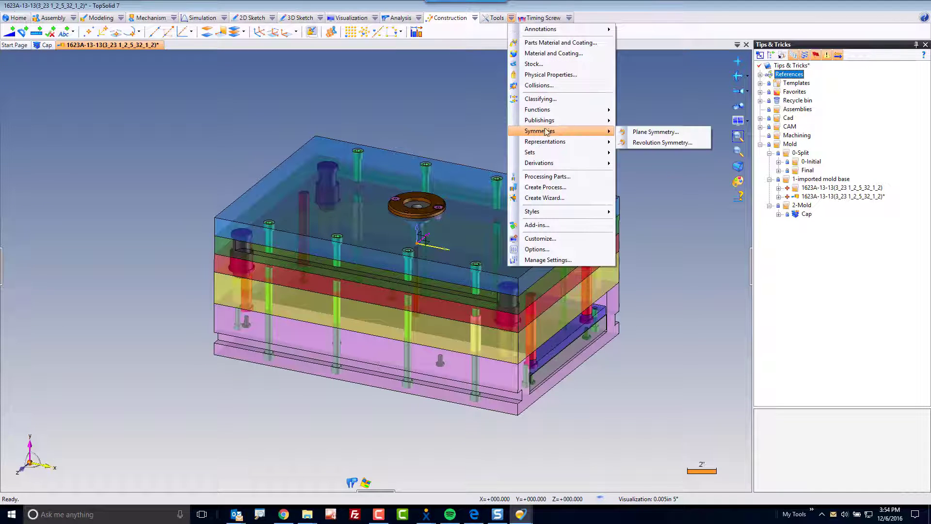
{"action": "mouse_move", "coordinate": [562, 110]}
{"action": "mouse_move", "coordinate": [684, 132]}
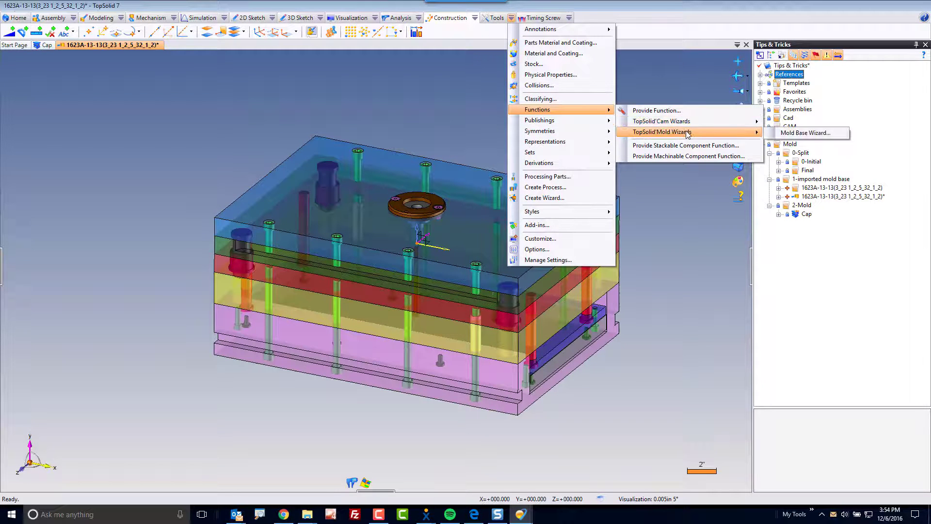
{"action": "left_click", "coordinate": [791, 132]}
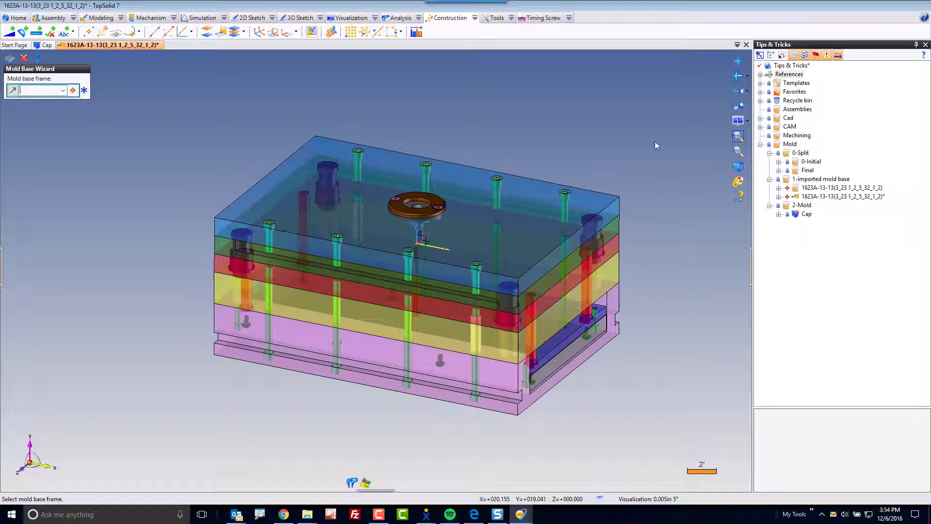
{"action": "left_click", "coordinate": [424, 238]}
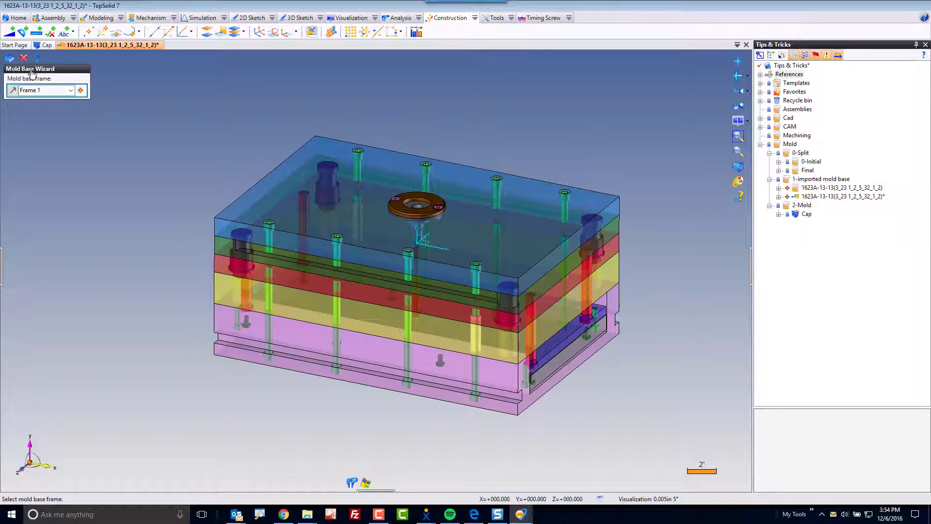
{"action": "left_click", "coordinate": [10, 59]}
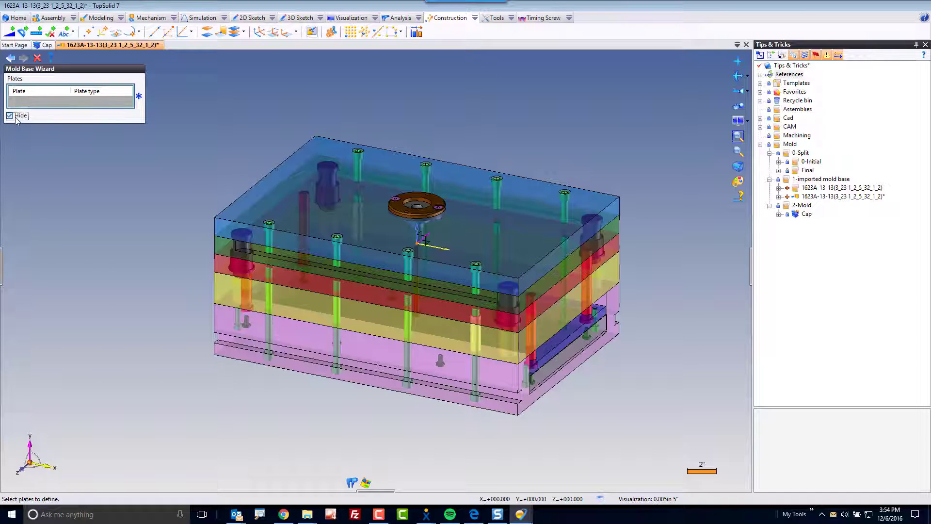
Step: Add the top plate as a Clamp Plate and the A plate as a Core Cavity Plate
{"action": "left_click", "coordinate": [247, 199]}
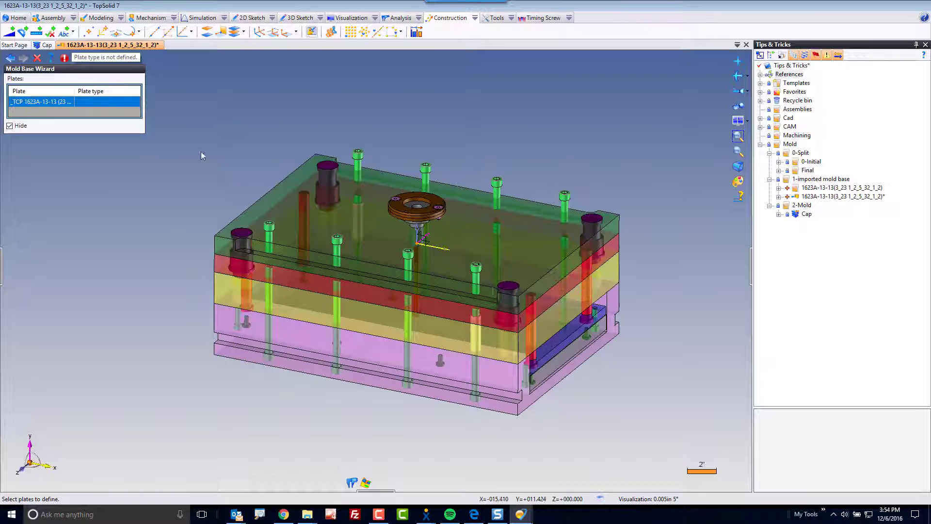
{"action": "left_click", "coordinate": [9, 126]}
{"action": "left_click", "coordinate": [10, 126]}
{"action": "left_click", "coordinate": [103, 100]}
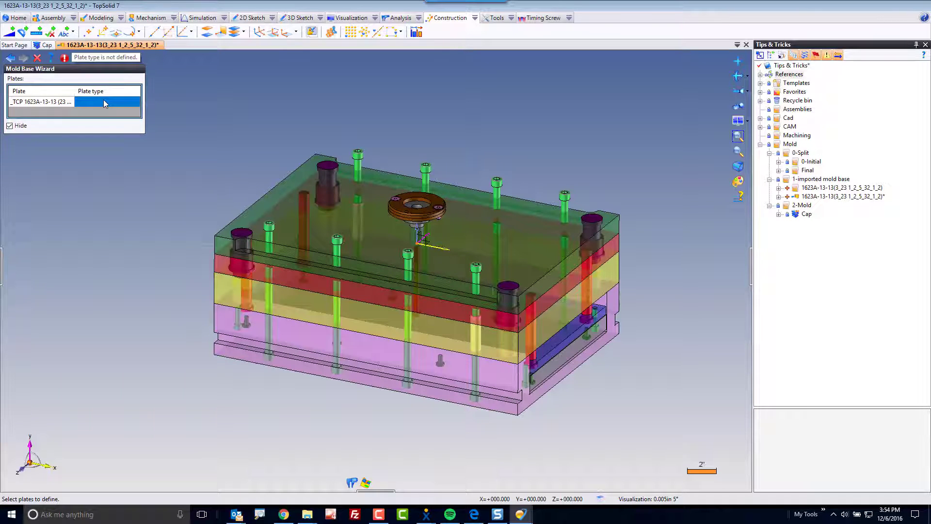
{"action": "left_click", "coordinate": [104, 101]}
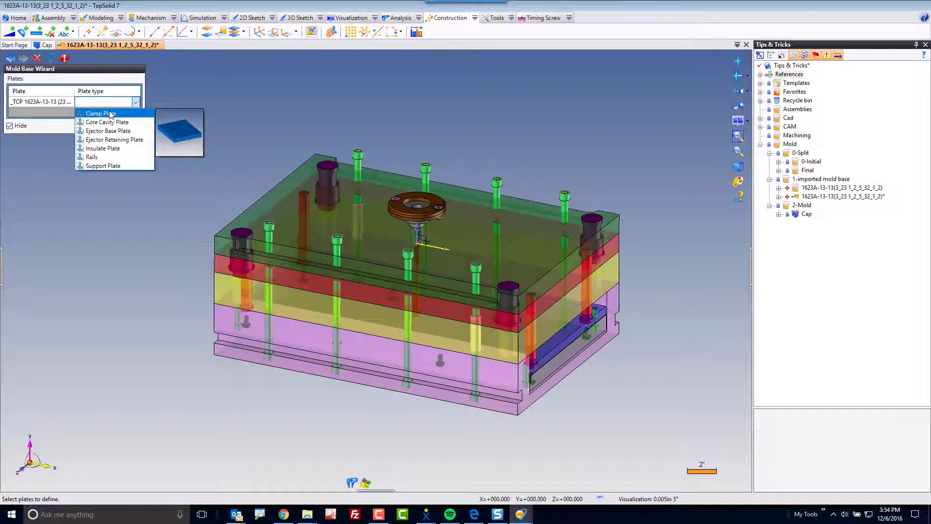
{"action": "left_click", "coordinate": [111, 115]}
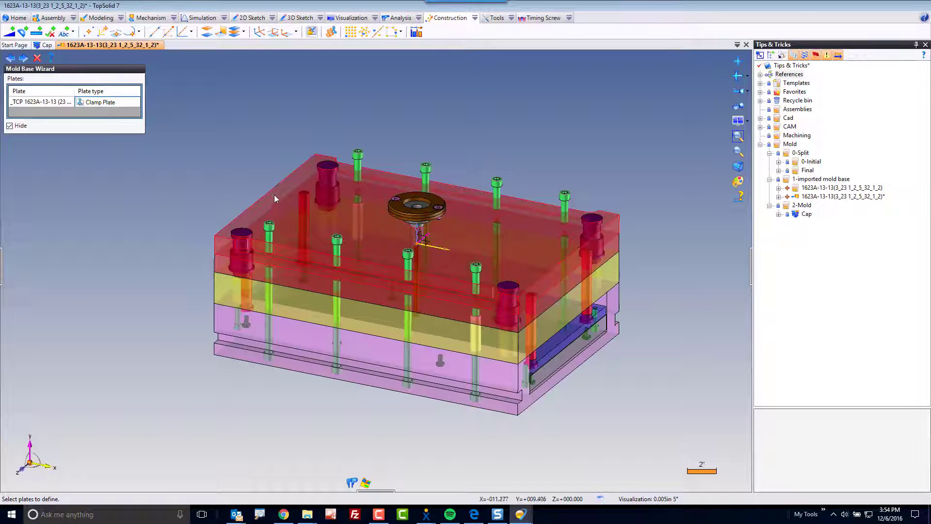
{"action": "left_click", "coordinate": [275, 196]}
{"action": "left_click", "coordinate": [101, 113]}
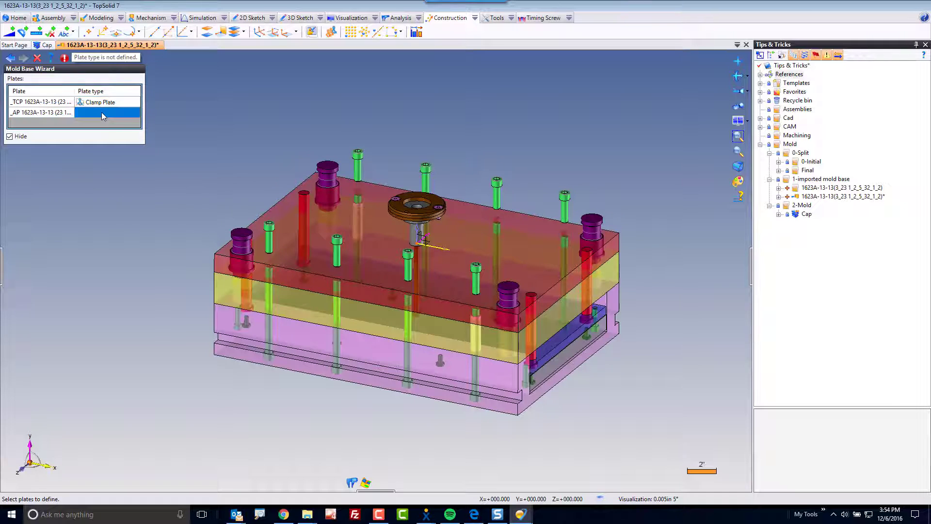
{"action": "scroll", "coordinate": [102, 126], "scroll_direction": "up", "scroll_amount": 2}
{"action": "left_click", "coordinate": [104, 129]}
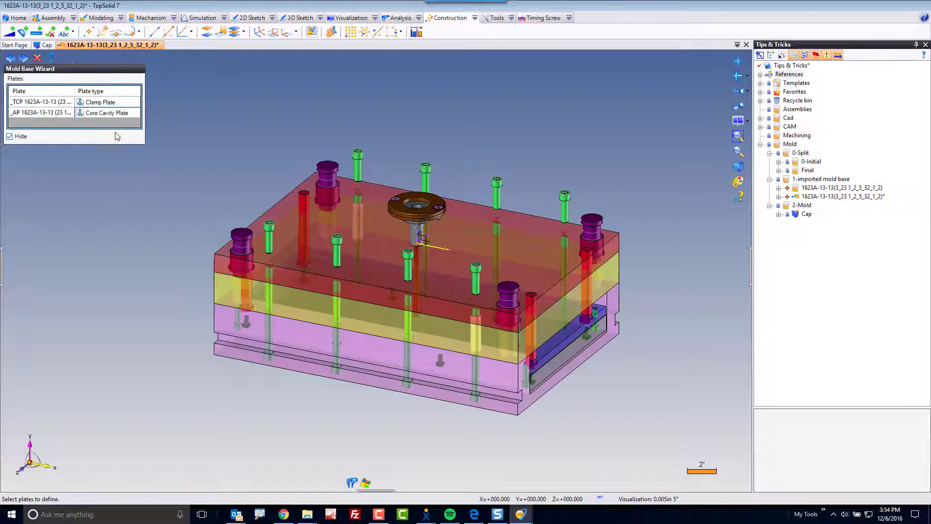
Step: Set the B plate to Core Cavity, the yellow plate to Support, and the pink plate to Rails
{"action": "left_click", "coordinate": [275, 217]}
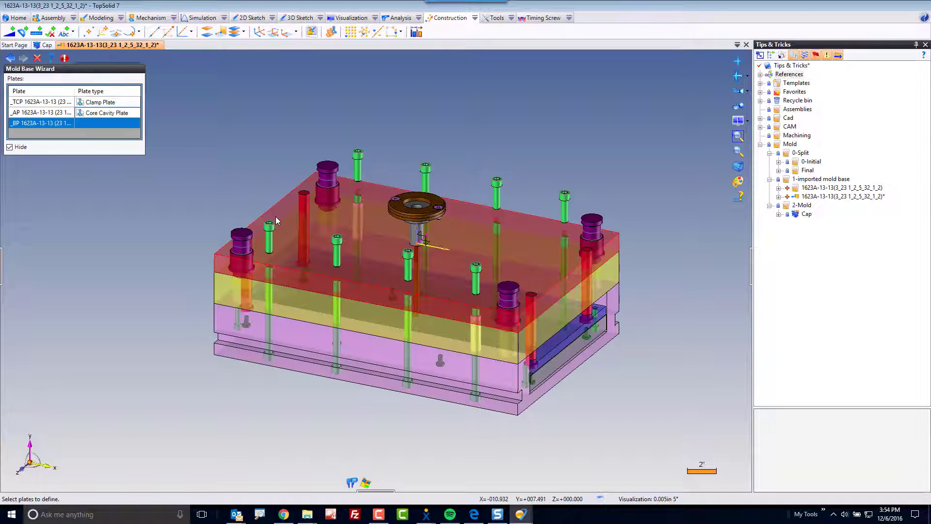
{"action": "left_click", "coordinate": [88, 124]}
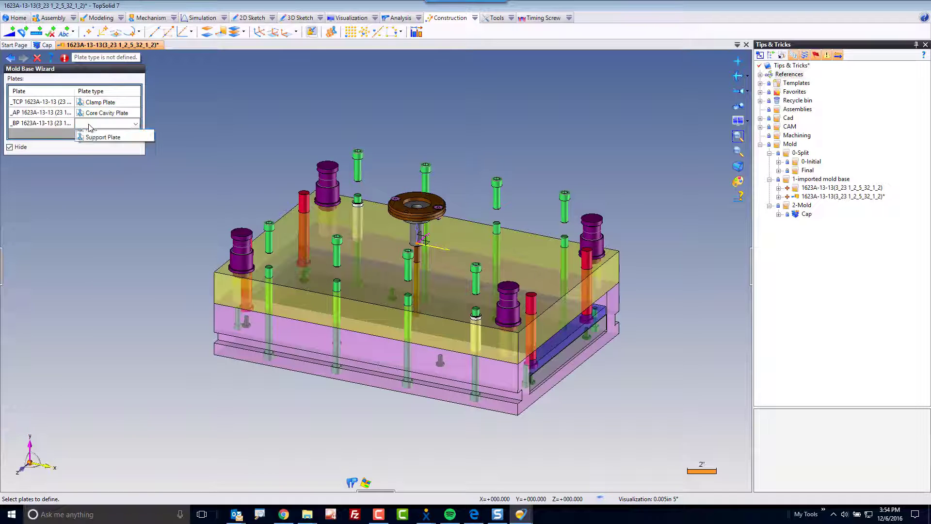
{"action": "left_click", "coordinate": [101, 143]}
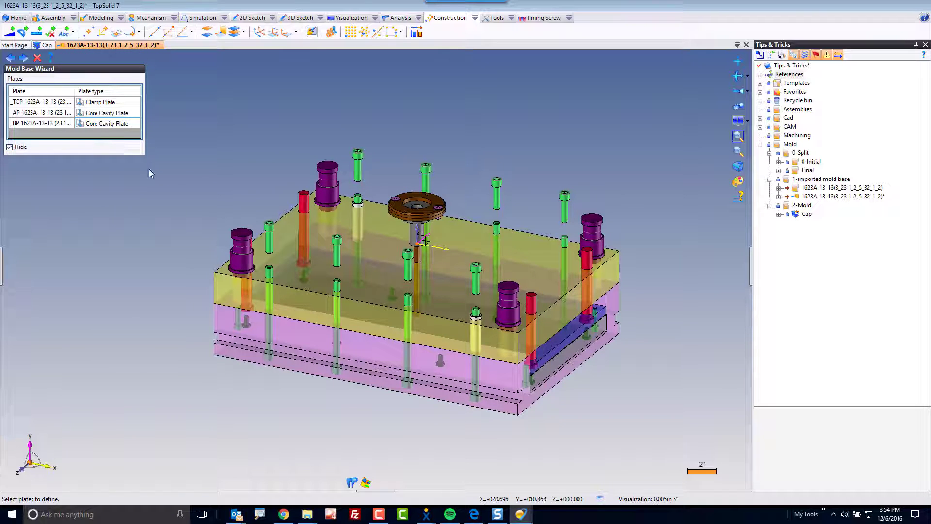
{"action": "left_click", "coordinate": [216, 278]}
{"action": "left_click", "coordinate": [108, 138]}
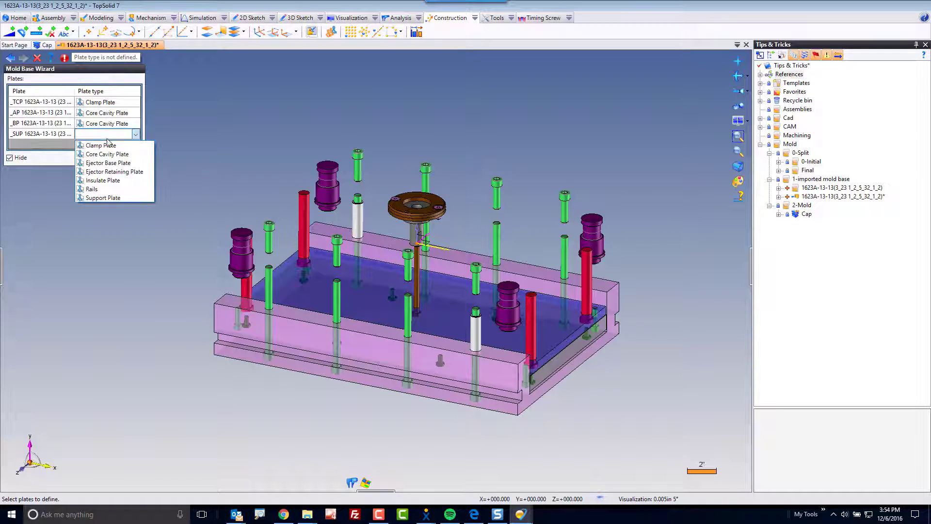
{"action": "left_click", "coordinate": [117, 197]}
{"action": "left_click", "coordinate": [240, 343]}
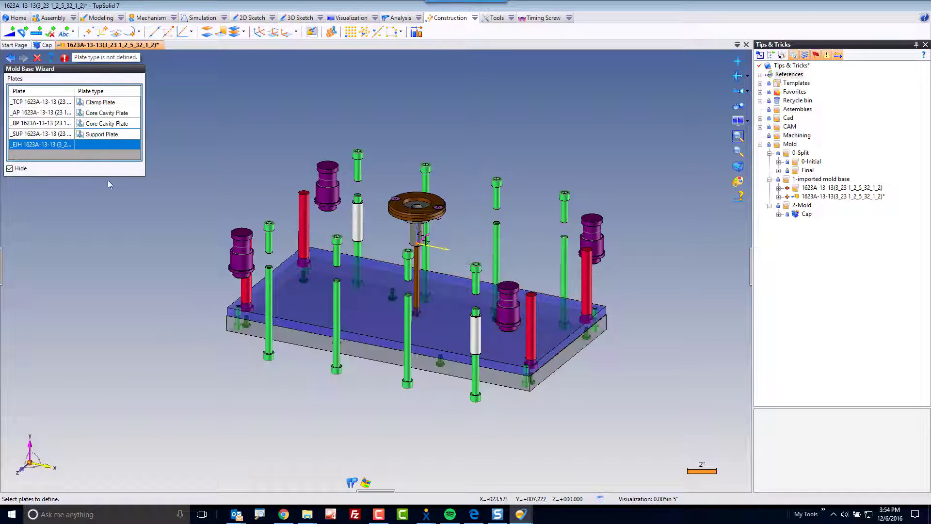
{"action": "left_click", "coordinate": [94, 144]}
{"action": "left_click", "coordinate": [93, 144]}
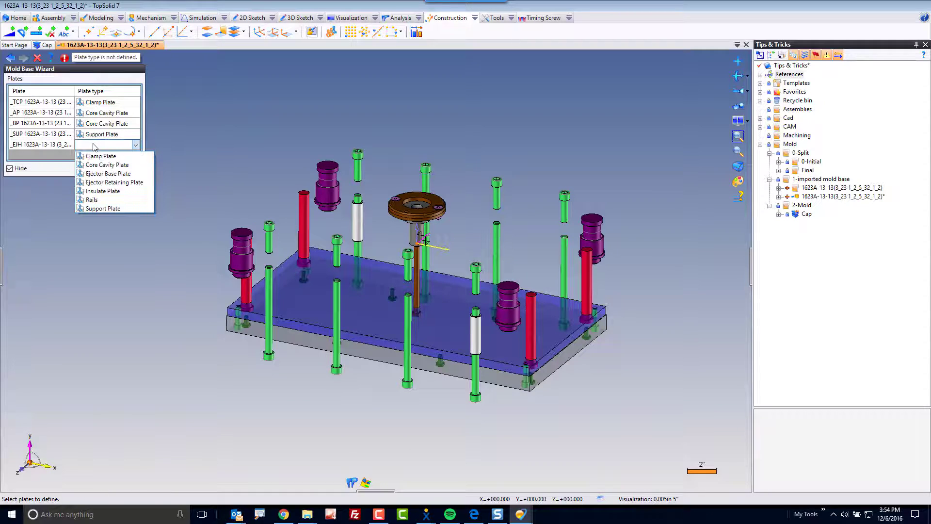
{"action": "left_click", "coordinate": [98, 200]}
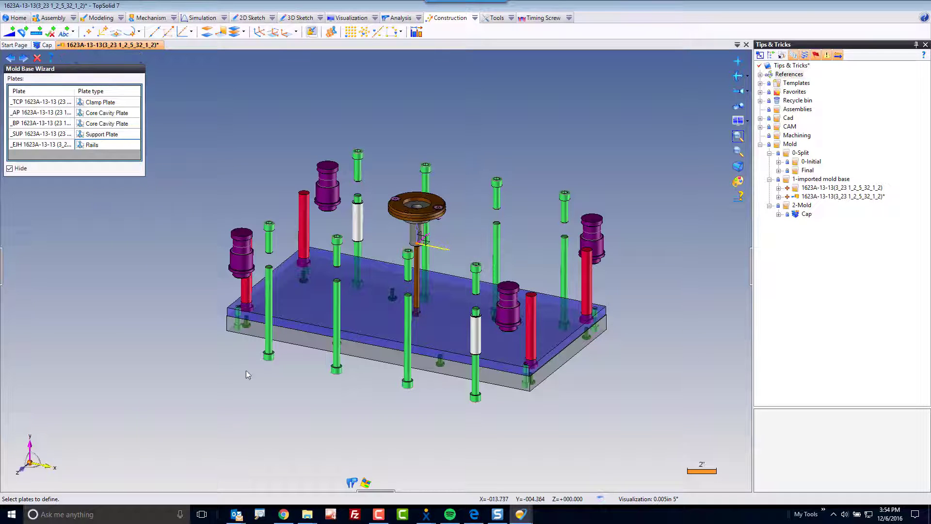
Step: Make the blue plate Ejector Retaining and the bottom plate Ejector Base, then continue to side sets
{"action": "left_click", "coordinate": [306, 301]}
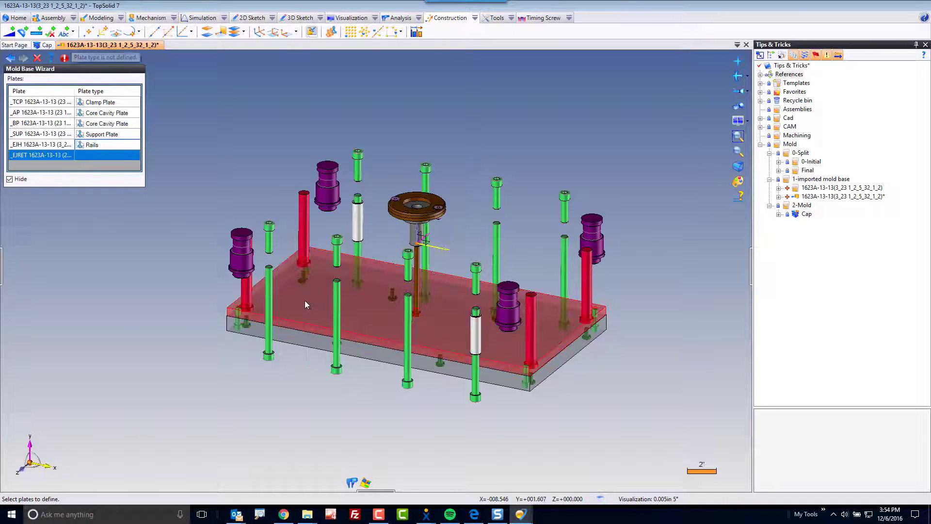
{"action": "left_click", "coordinate": [103, 155]}
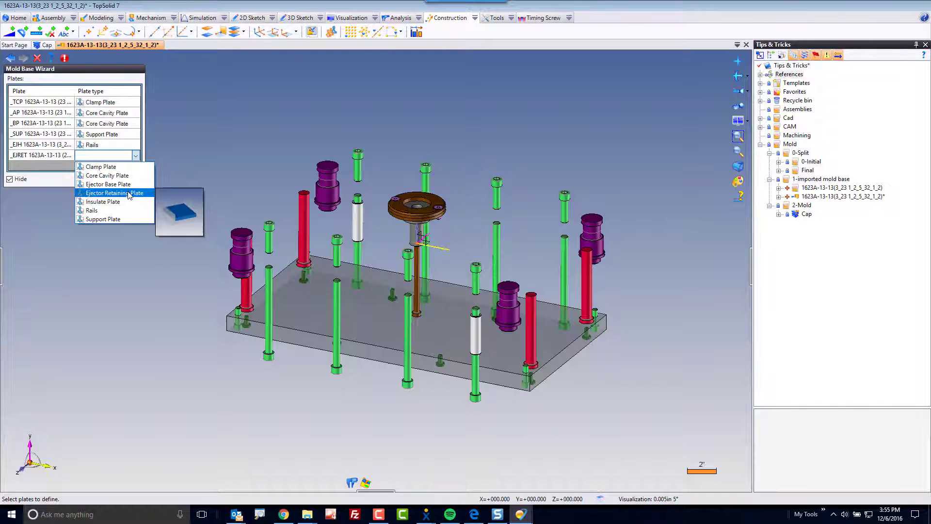
{"action": "mouse_move", "coordinate": [131, 196]}
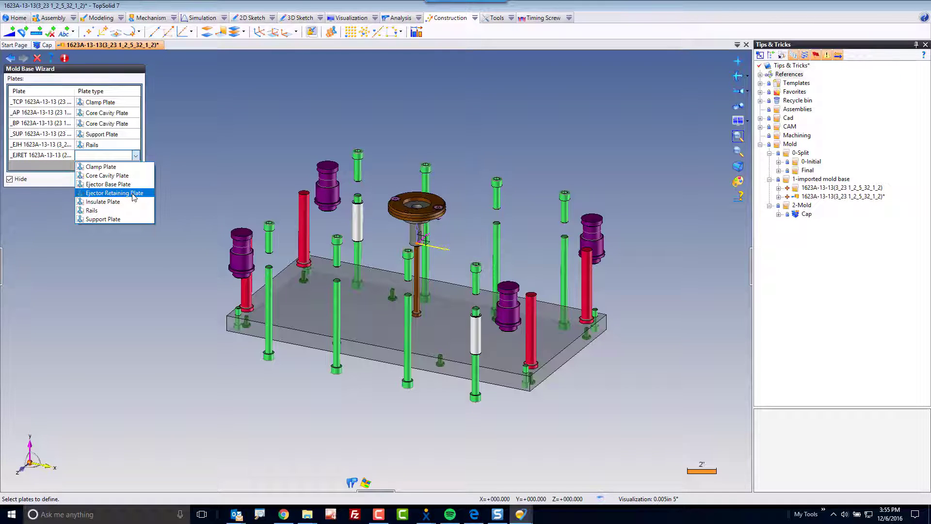
{"action": "left_click", "coordinate": [133, 193]}
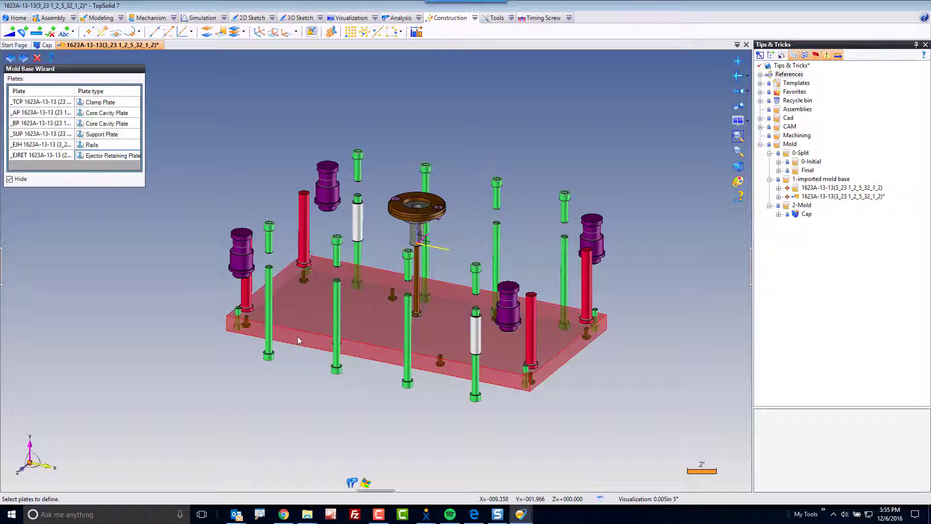
{"action": "left_click", "coordinate": [250, 323]}
{"action": "left_click", "coordinate": [109, 165]}
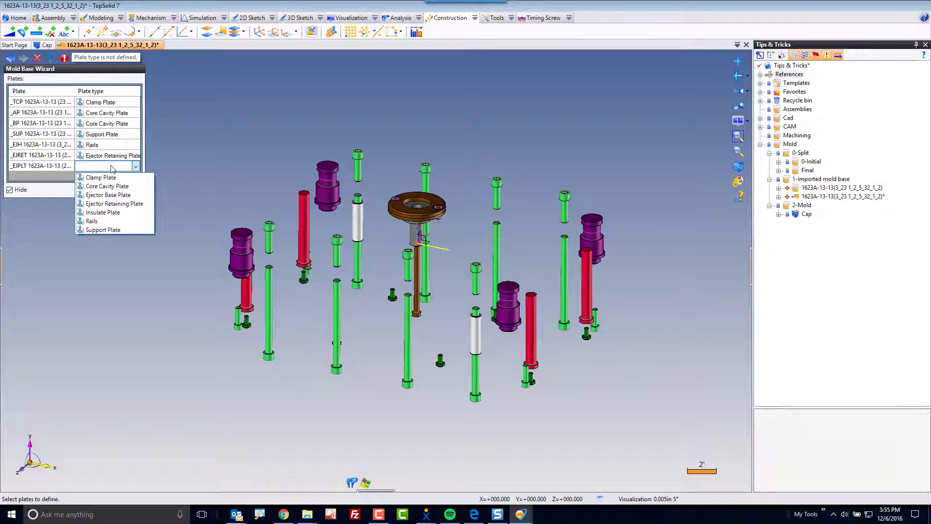
{"action": "left_click", "coordinate": [113, 194]}
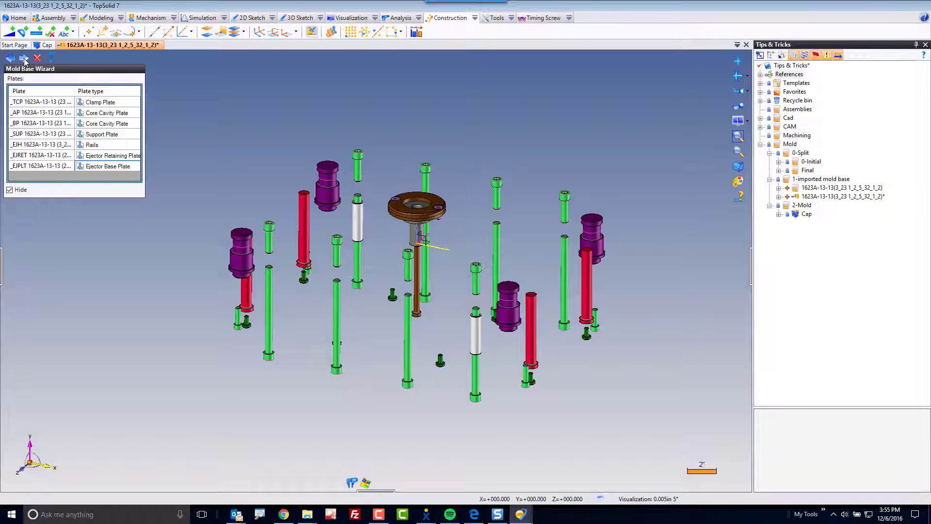
{"action": "left_click", "coordinate": [24, 60]}
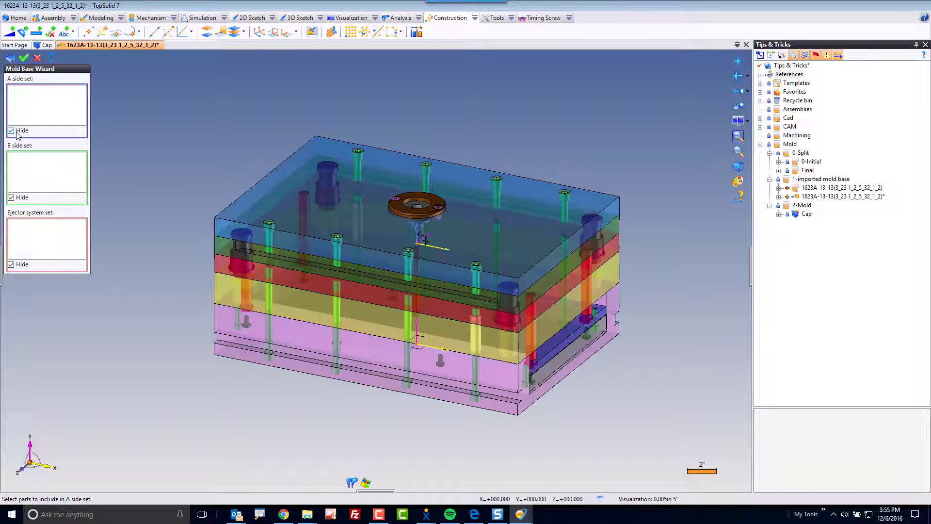
Step: Add the clamp and A plates, then window-select the screws, leader pins and sprue bushing in front view
{"action": "left_click", "coordinate": [265, 184]}
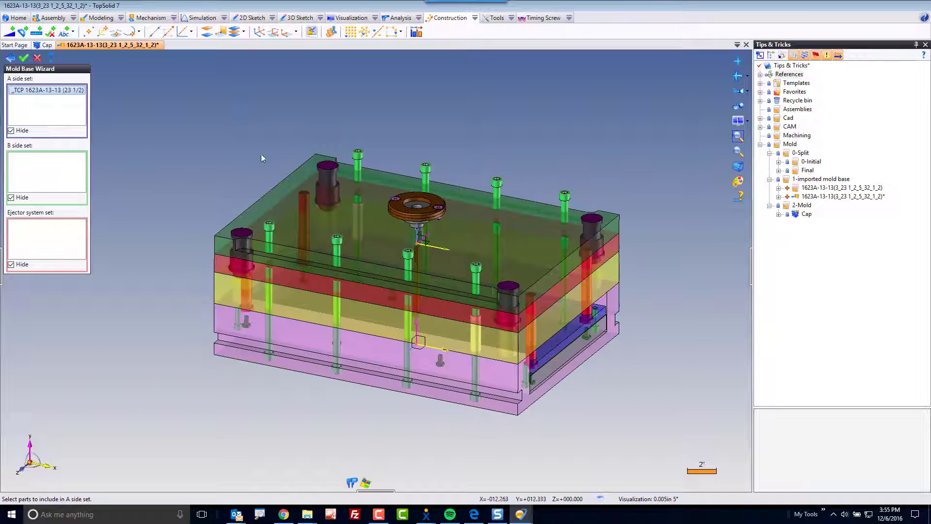
{"action": "left_click", "coordinate": [275, 199]}
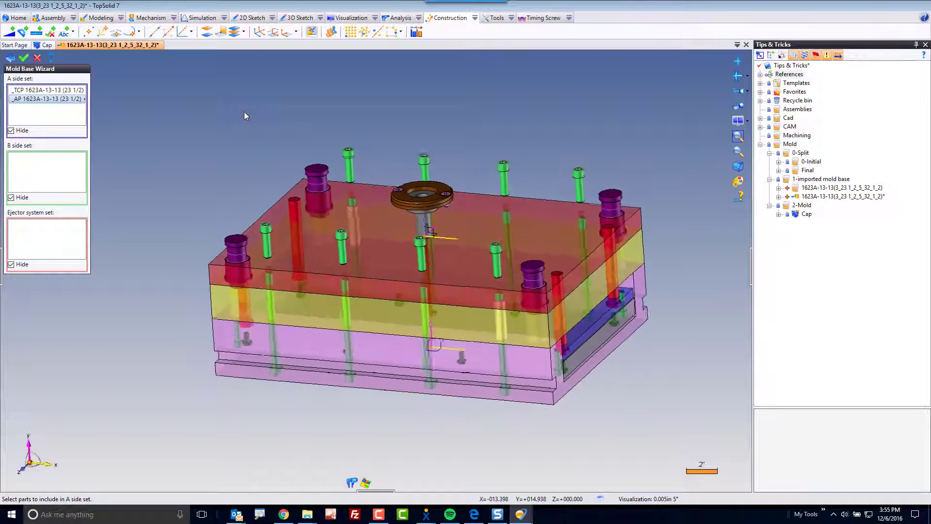
{"action": "key", "text": "ctrl+1"}
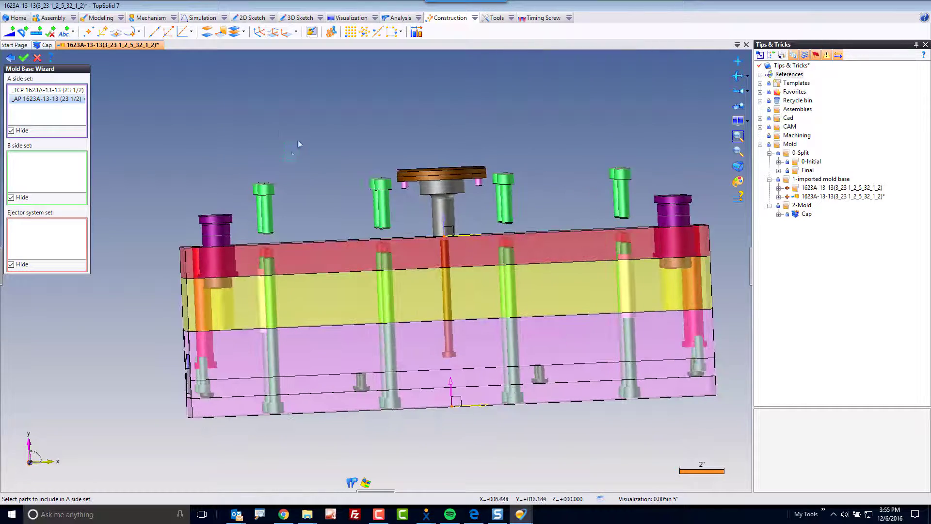
{"action": "left_click_drag", "start_coordinate": [298, 140], "coordinate": [190, 233]}
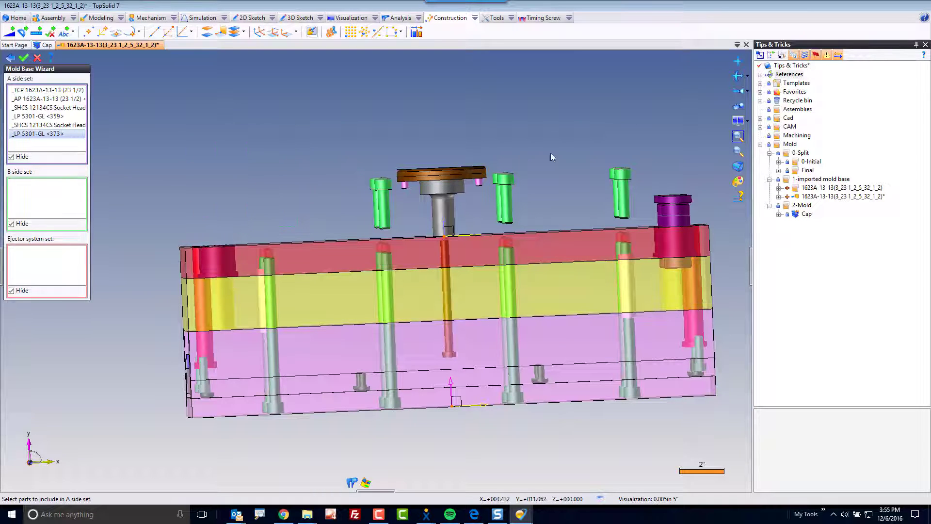
{"action": "left_click_drag", "start_coordinate": [552, 156], "coordinate": [360, 200]}
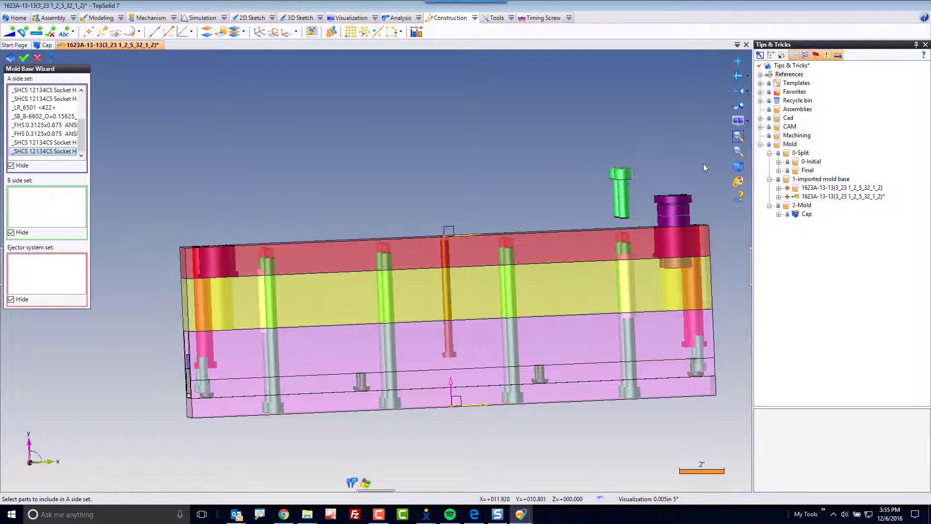
{"action": "left_click_drag", "start_coordinate": [705, 168], "coordinate": [585, 205]}
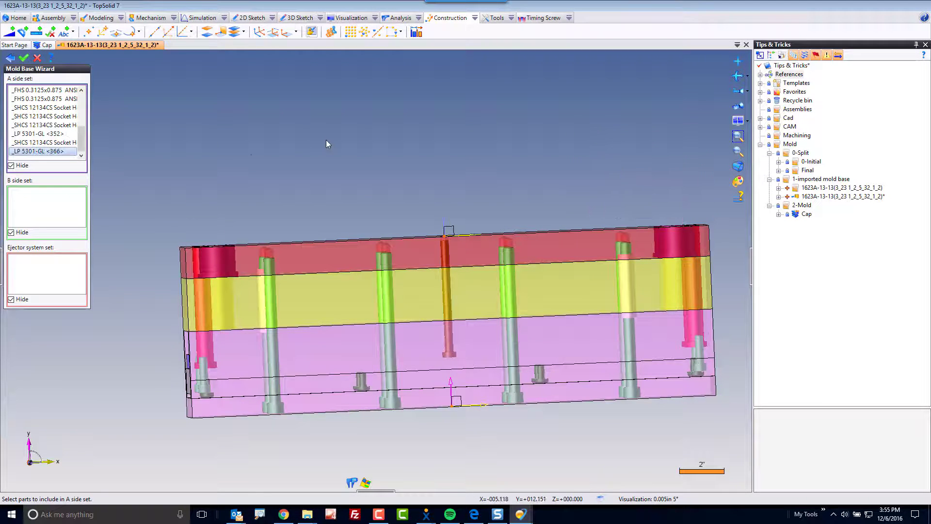
{"action": "left_click", "coordinate": [48, 204]}
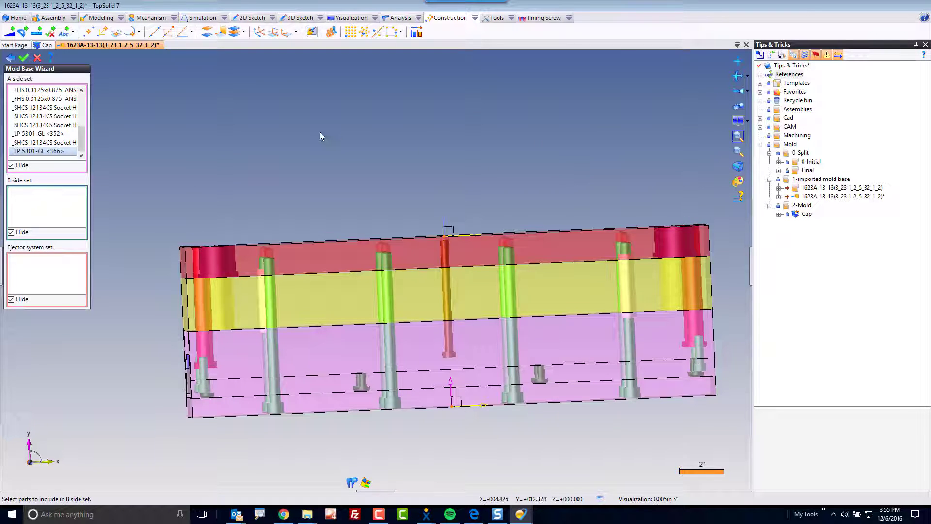
Step: Add the B plate, support plate, pink plate and four LB leader bushings to the B side set
{"action": "scroll", "coordinate": [320, 136], "scroll_direction": "down", "scroll_amount": 1}
{"action": "left_click", "coordinate": [600, 222]}
{"action": "left_click", "coordinate": [601, 258]}
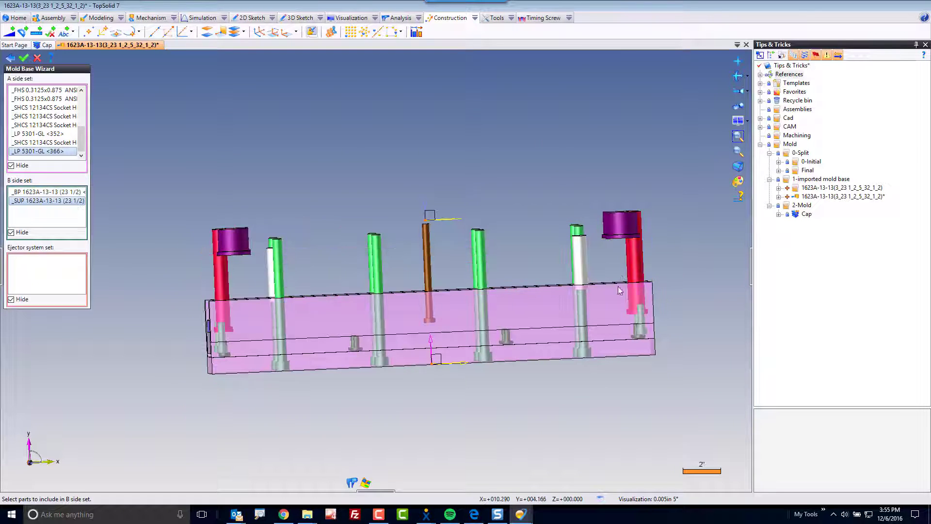
{"action": "left_click", "coordinate": [619, 288]}
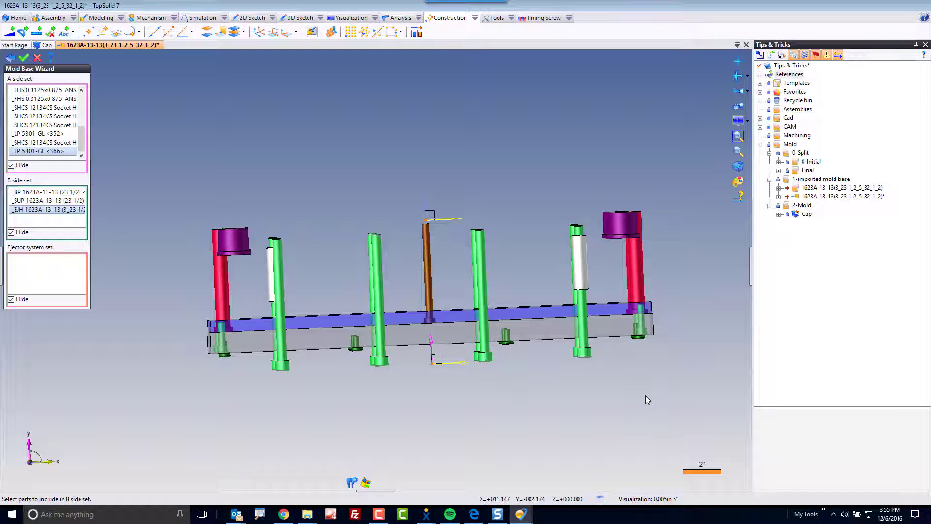
{"action": "key", "text": "Home"}
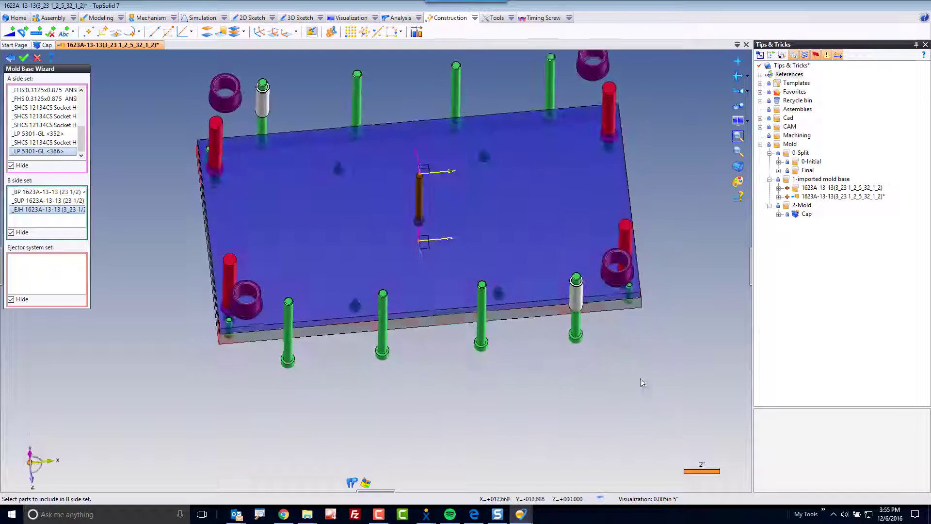
{"action": "left_click", "coordinate": [615, 267]}
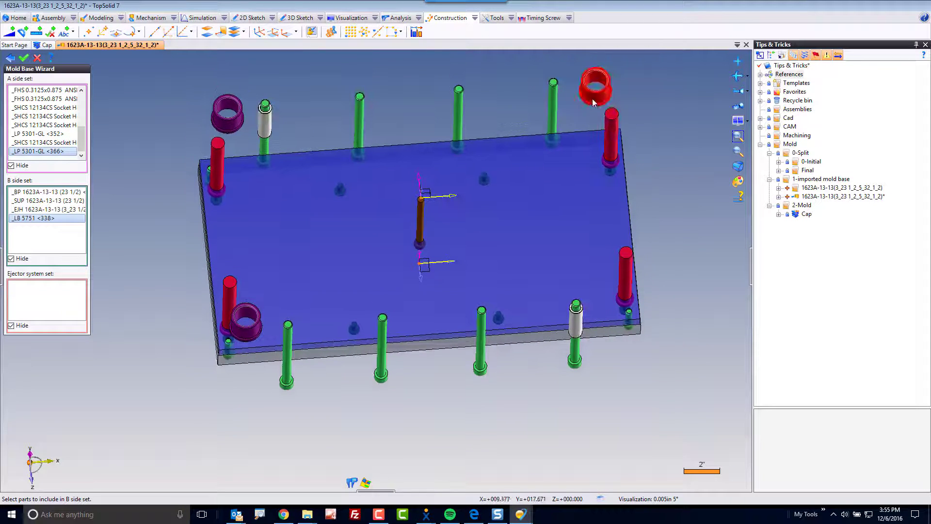
{"action": "left_click", "coordinate": [595, 82]}
{"action": "left_click", "coordinate": [240, 125]}
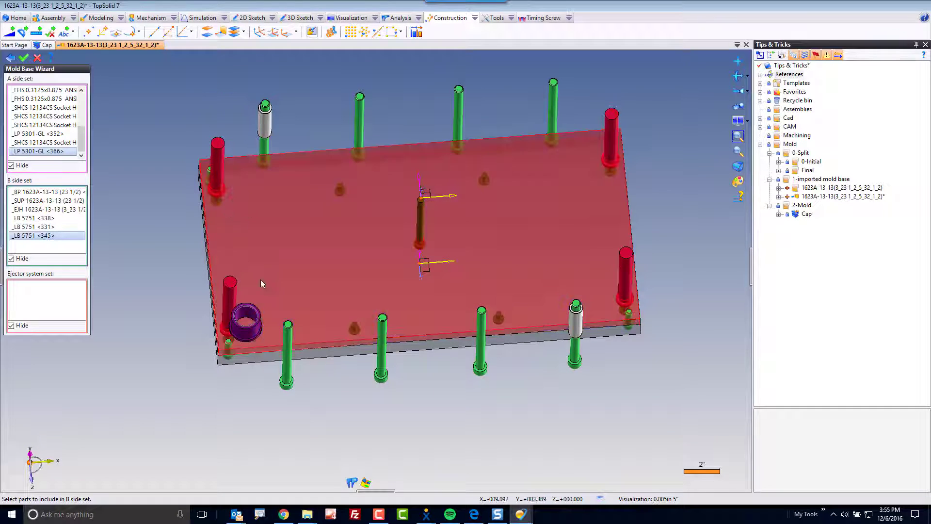
{"action": "left_click", "coordinate": [247, 324]}
Step: Add the SHCS socket head screws and the TD pins above and below the plate to the B side set
{"action": "middle_click_drag", "start_coordinate": [248, 324], "coordinate": [612, 159]}
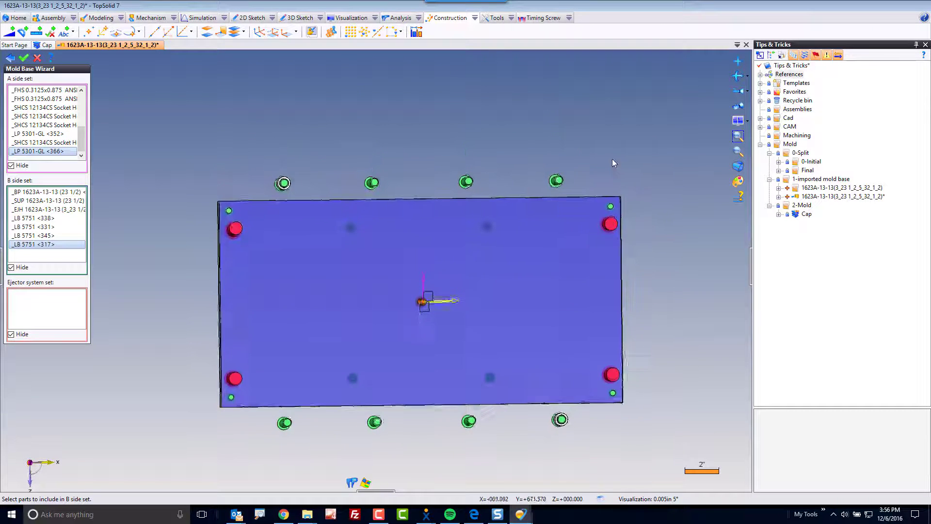
{"action": "left_click", "coordinate": [560, 182]}
{"action": "left_click", "coordinate": [469, 182]}
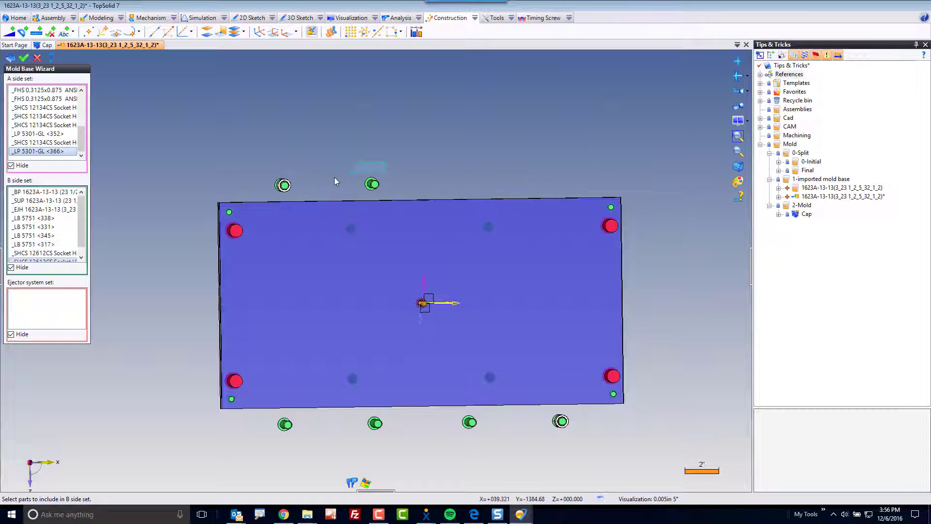
{"action": "left_click", "coordinate": [284, 185]}
{"action": "left_click", "coordinate": [372, 183]}
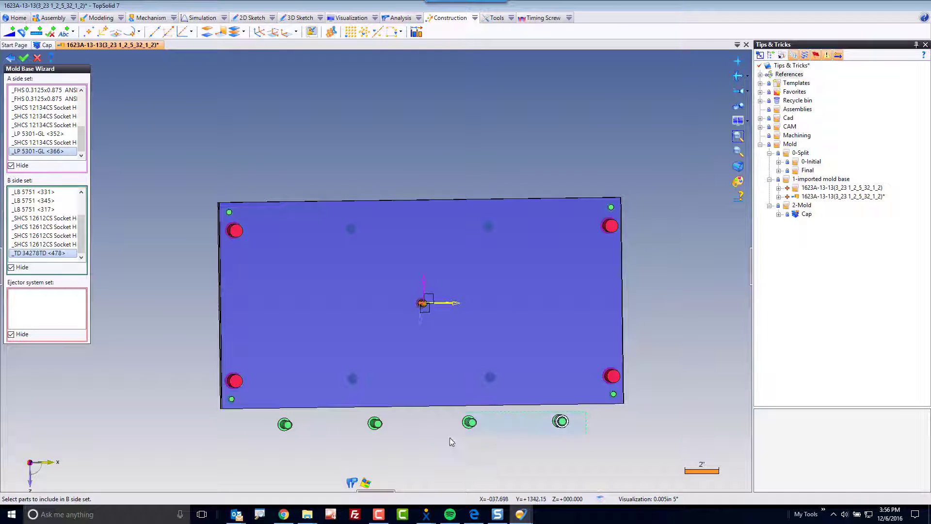
{"action": "left_click", "coordinate": [330, 461]}
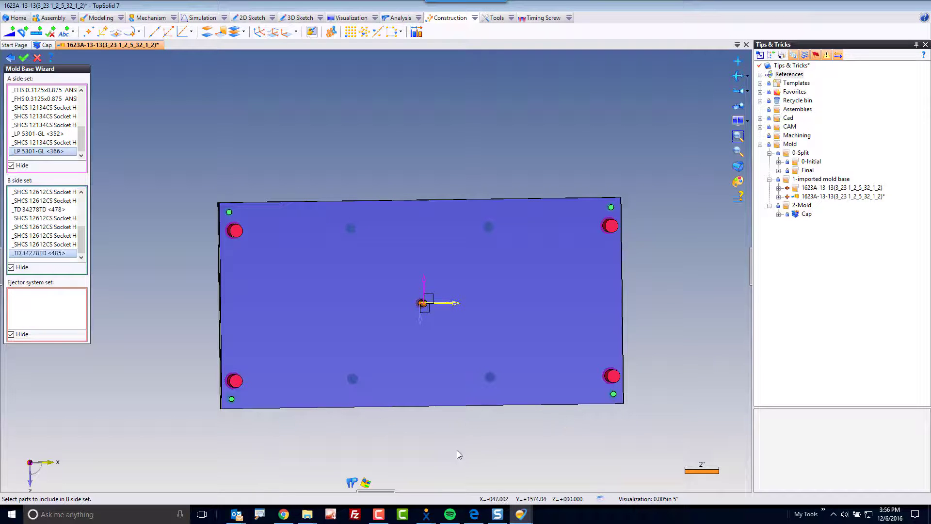
{"action": "middle_click_drag", "start_coordinate": [456, 453], "coordinate": [218, 378]}
Step: Box-select the ejector parts and the brown pin into the ejector system set, then validate the wizard
{"action": "left_click", "coordinate": [34, 304]}
{"action": "middle_click_drag", "start_coordinate": [189, 346], "coordinate": [558, 184]}
{"action": "left_click_drag", "start_coordinate": [580, 175], "coordinate": [512, 381]}
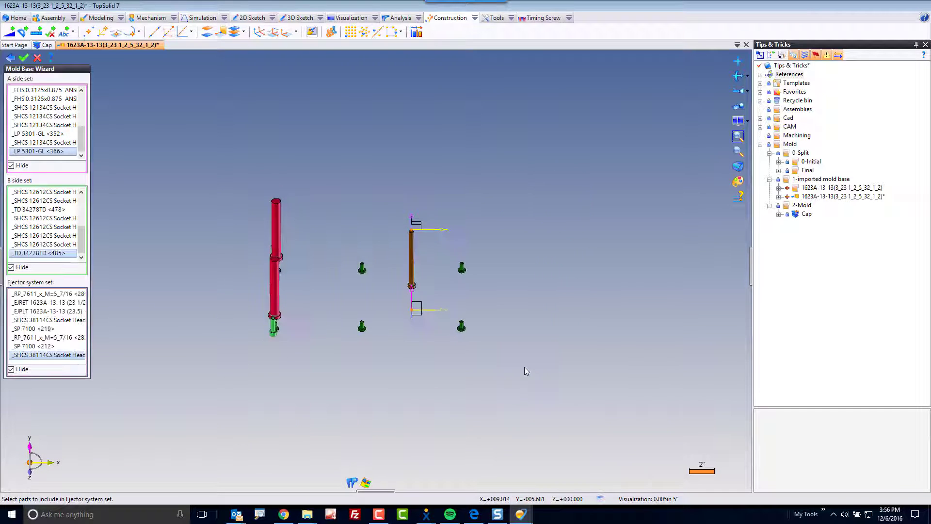
{"action": "middle_click_drag", "start_coordinate": [525, 367], "coordinate": [455, 342]}
{"action": "left_click", "coordinate": [428, 258]}
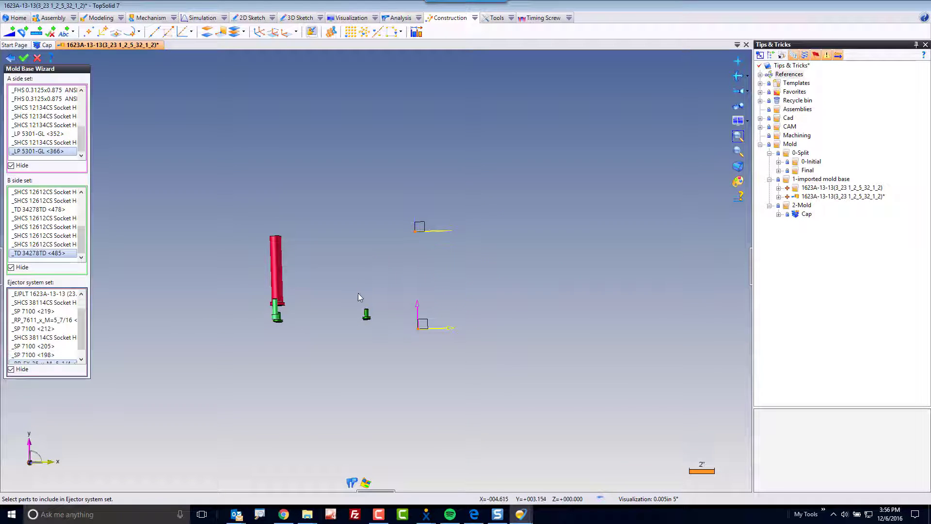
{"action": "left_click_drag", "start_coordinate": [383, 278], "coordinate": [246, 379]}
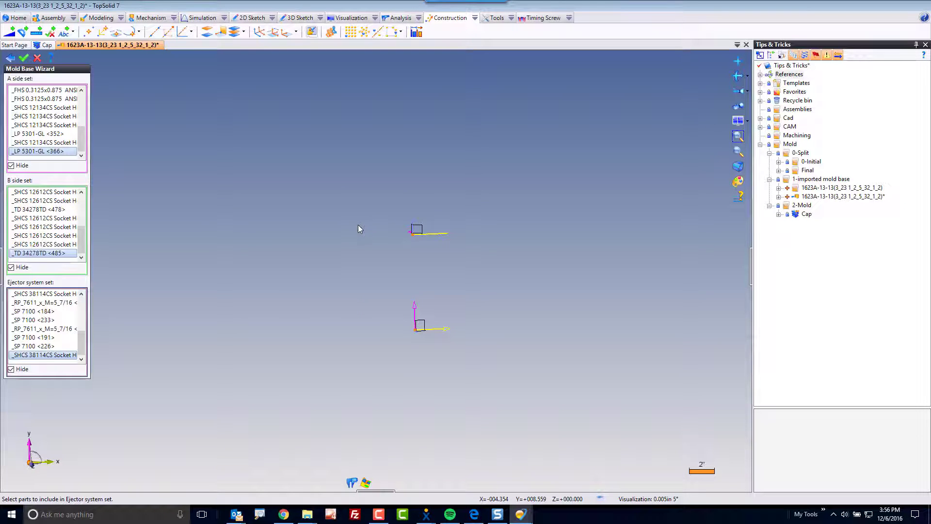
{"action": "left_click", "coordinate": [23, 58]}
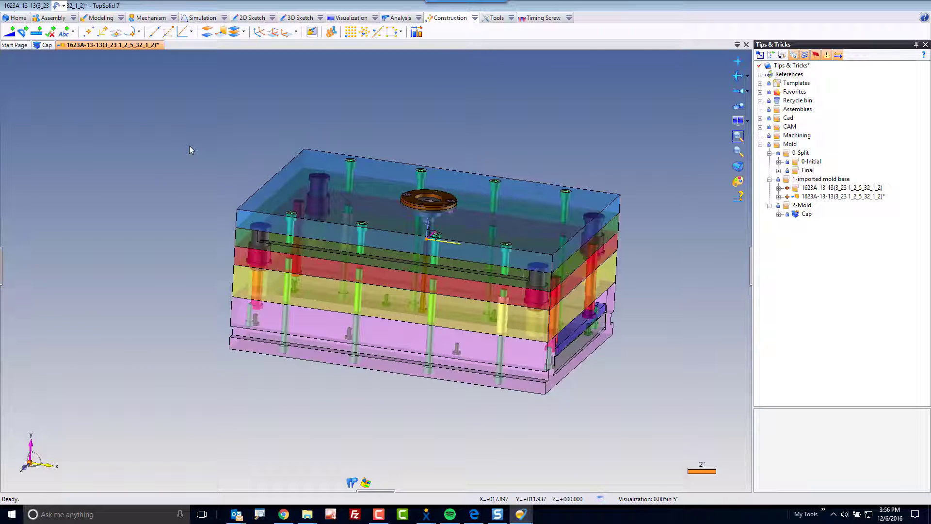
Step: Save the mold base documents with Ctrl+S, updating the out-of-date assembly first
{"action": "key", "text": "ctrl+s"}
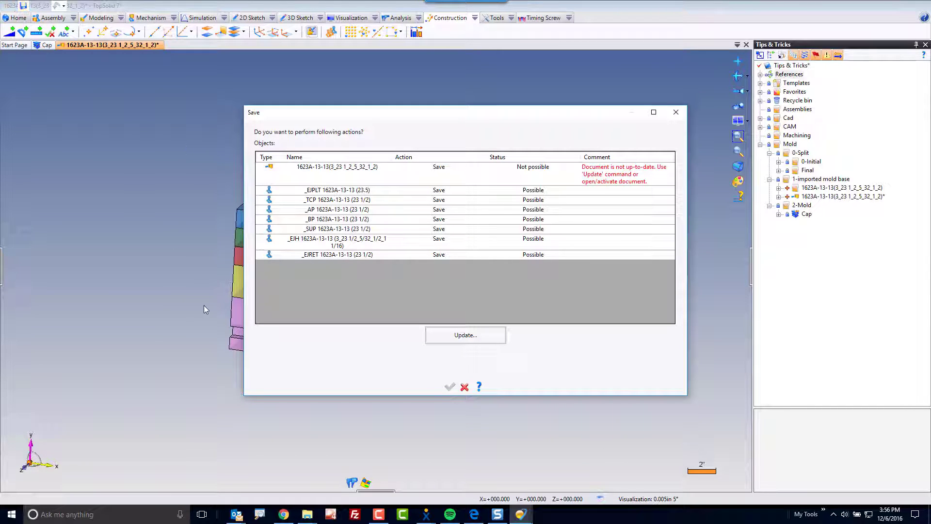
{"action": "left_click", "coordinate": [465, 335]}
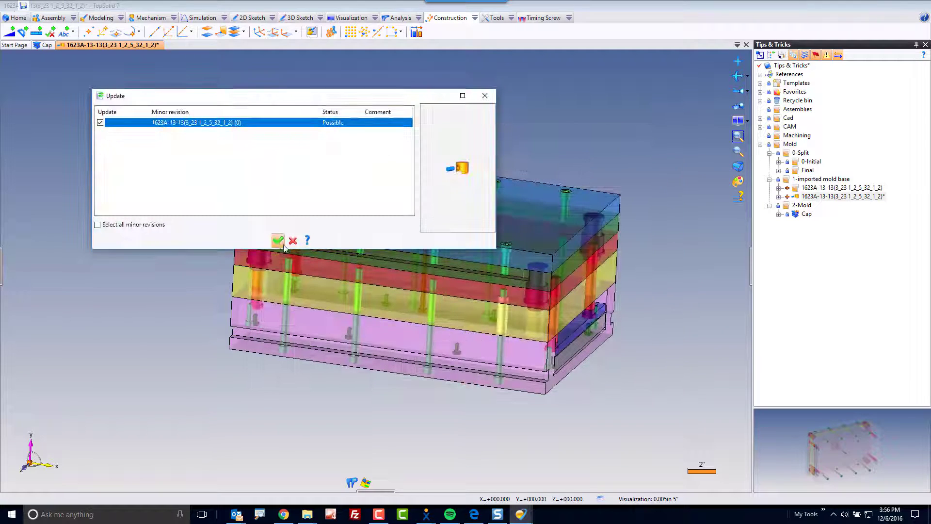
{"action": "key", "text": "Return"}
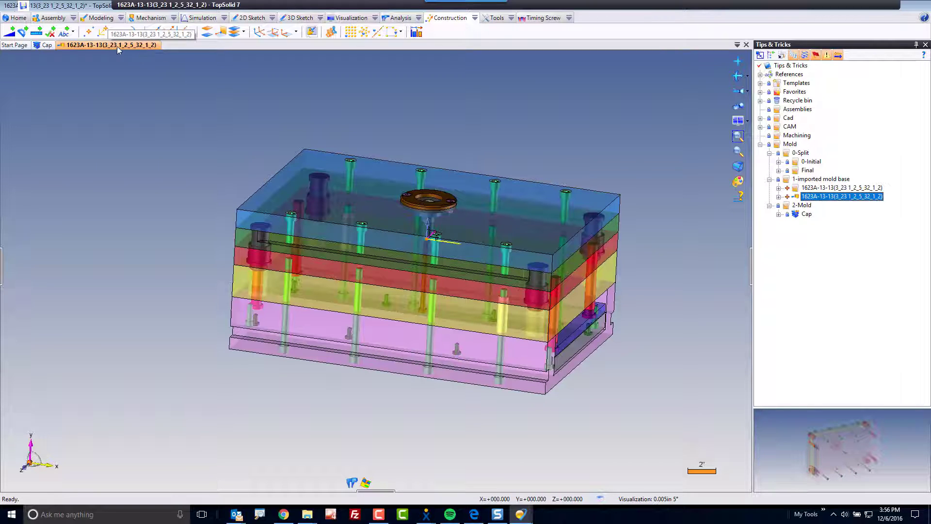
Step: Switch to the Cap document and view the cap plate from the top, then isometric
{"action": "left_click", "coordinate": [44, 45]}
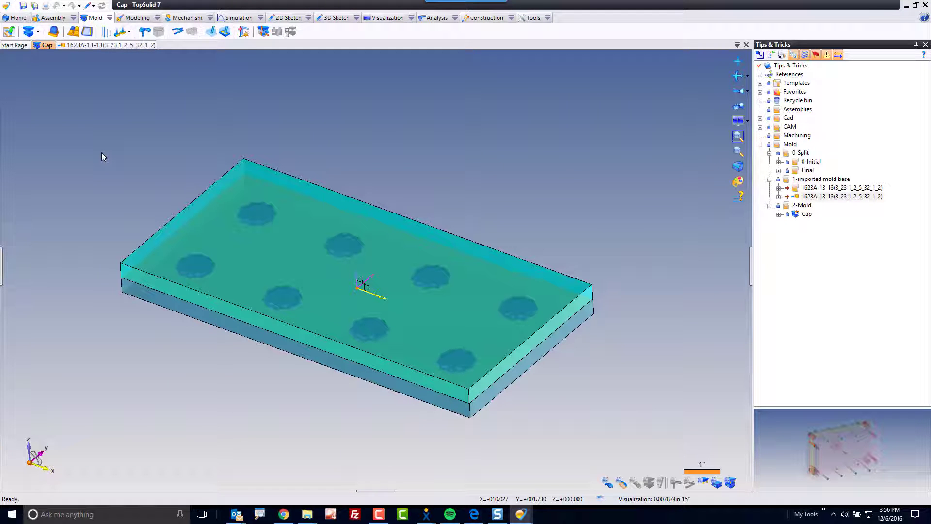
{"action": "key", "text": "ctrl+t"}
{"action": "key", "text": "ctrl+i"}
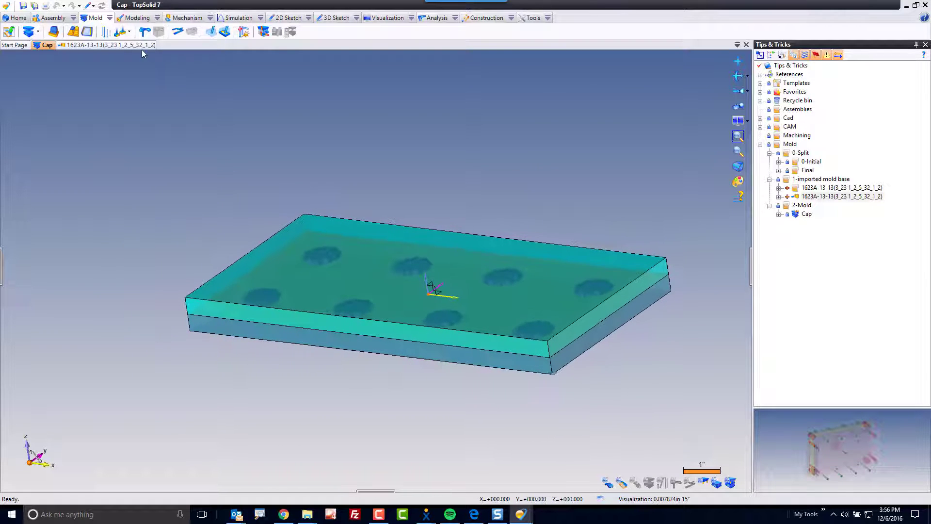
Step: Insert the 1623A-13-13 mold base with no manufacturer and Z rotation set back to 0°
{"action": "left_click", "coordinate": [28, 32]}
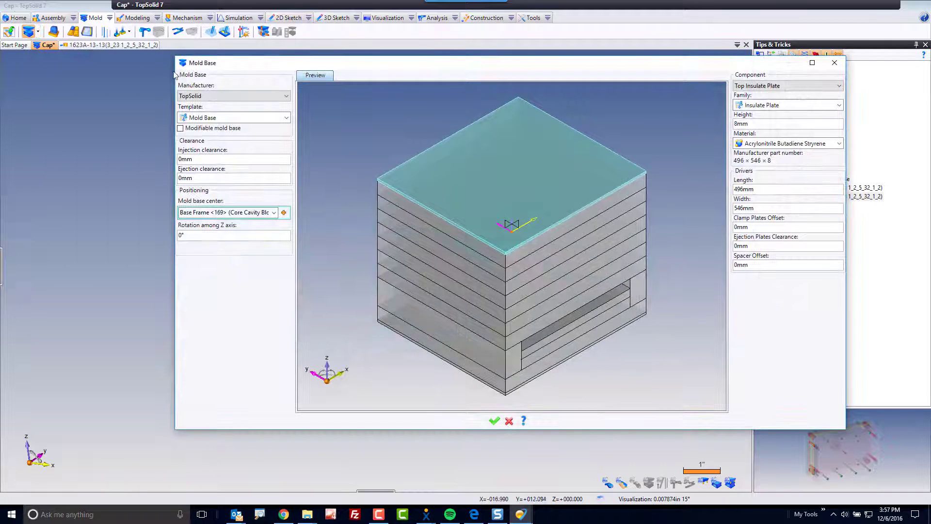
{"action": "left_click", "coordinate": [237, 97]}
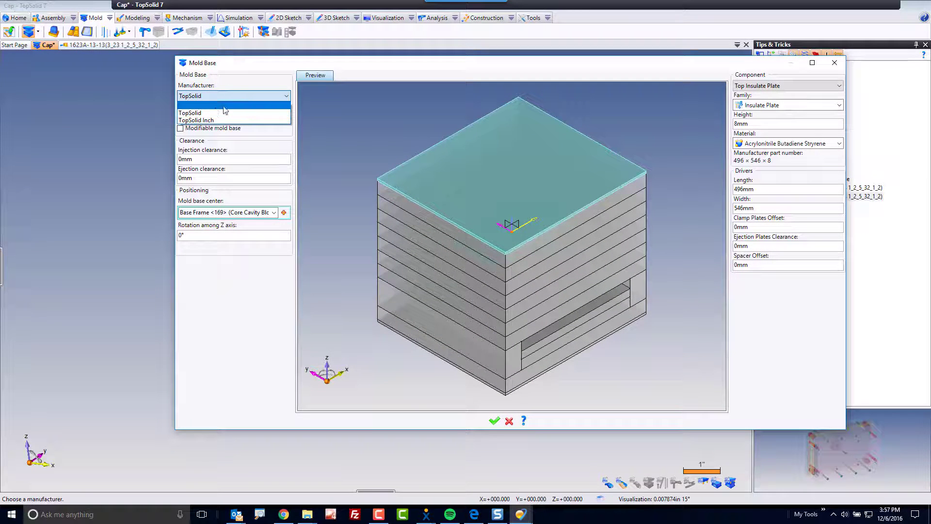
{"action": "left_click", "coordinate": [223, 106]}
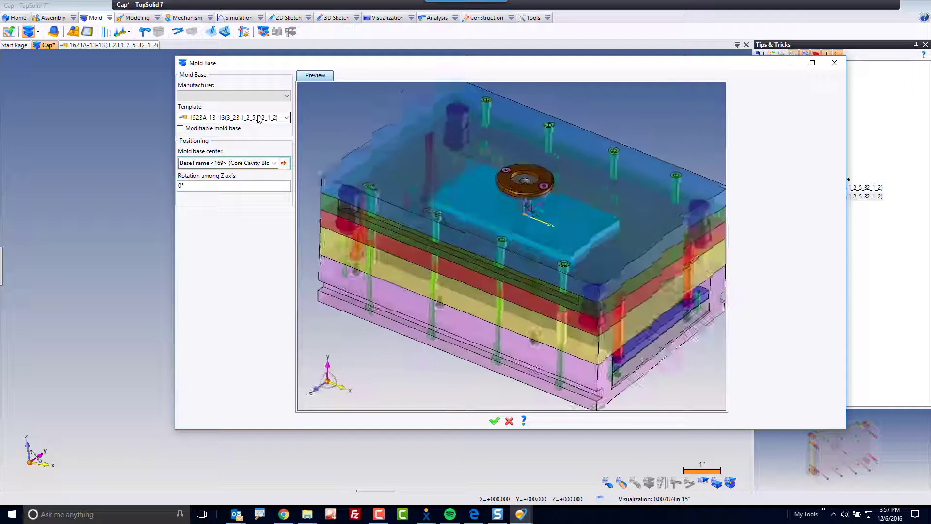
{"action": "left_click", "coordinate": [225, 186]}
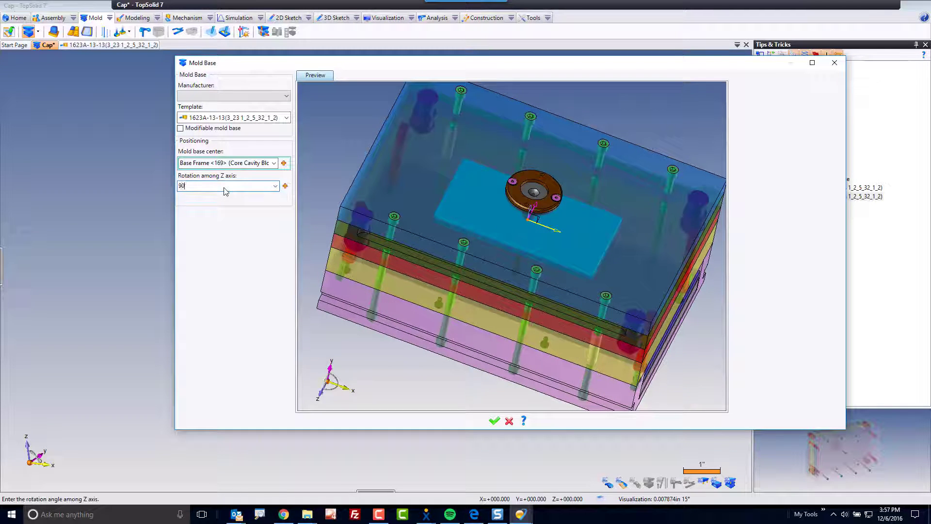
{"action": "key", "text": "Return"}
{"action": "left_click", "coordinate": [224, 187]}
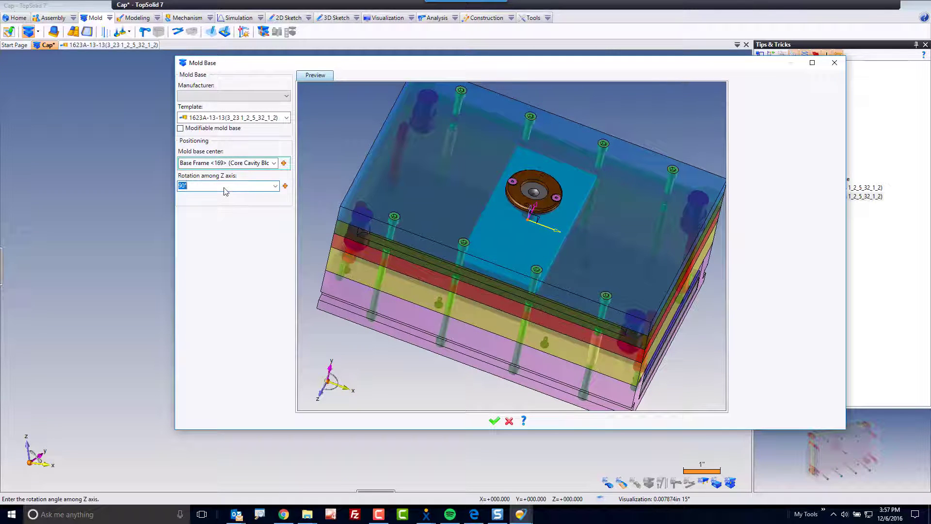
{"action": "type", "text": "0"}
{"action": "key", "text": "Return"}
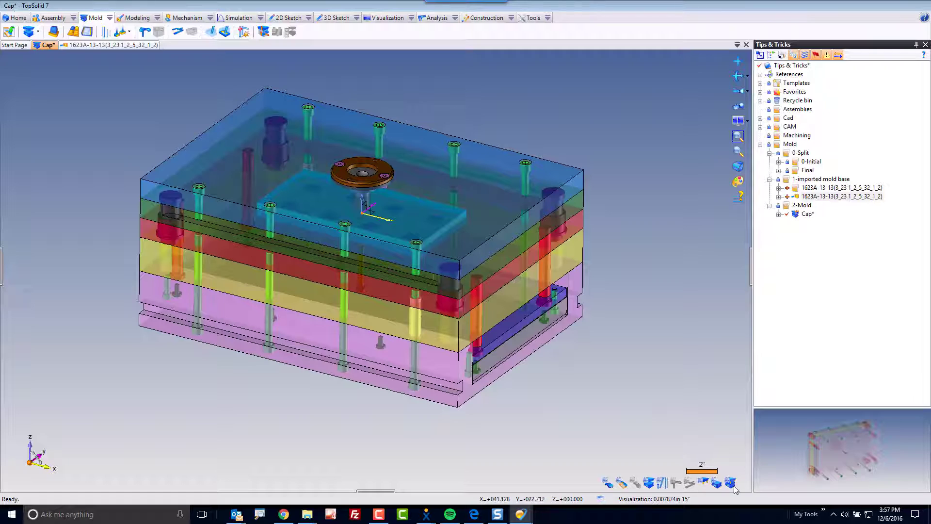
Step: Hide the A-side plates and launch the Cavity Process for the Cap core and cavity blocks
{"action": "left_click", "coordinate": [704, 484]}
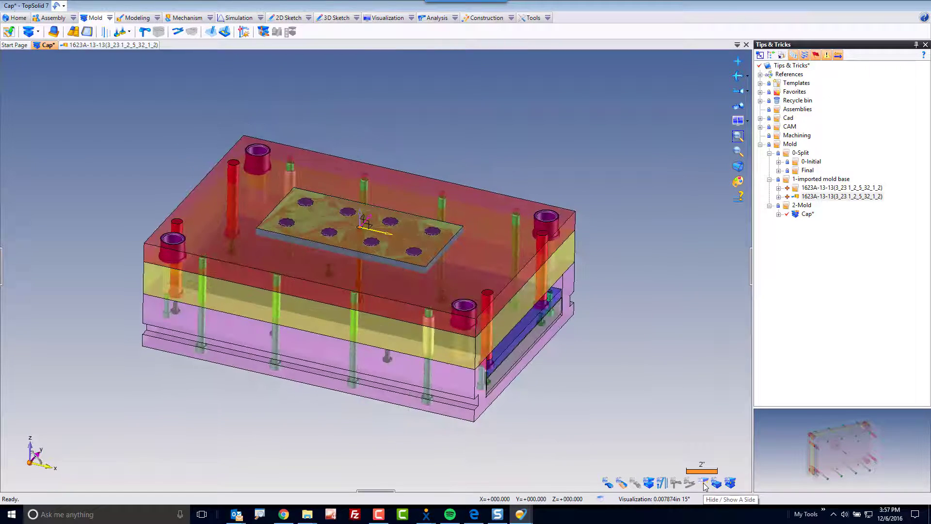
{"action": "left_click", "coordinate": [704, 484]}
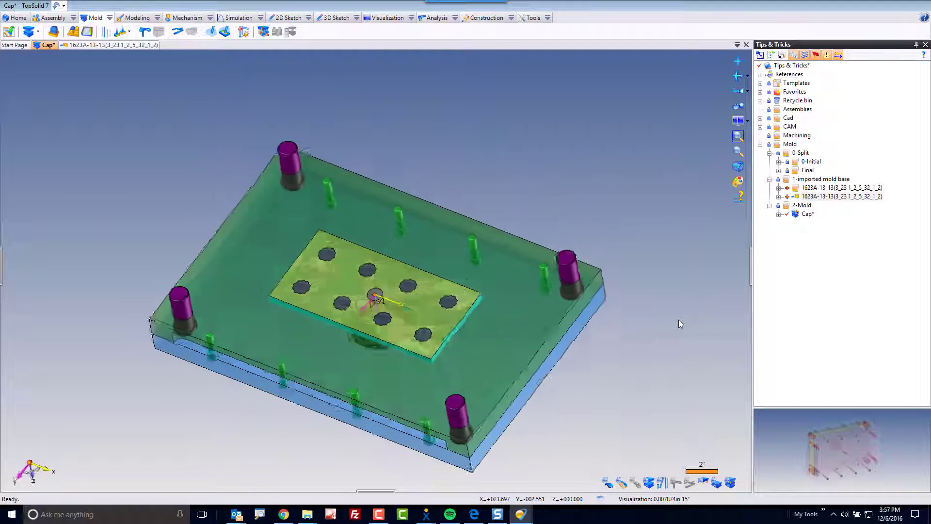
{"action": "left_click", "coordinate": [86, 33]}
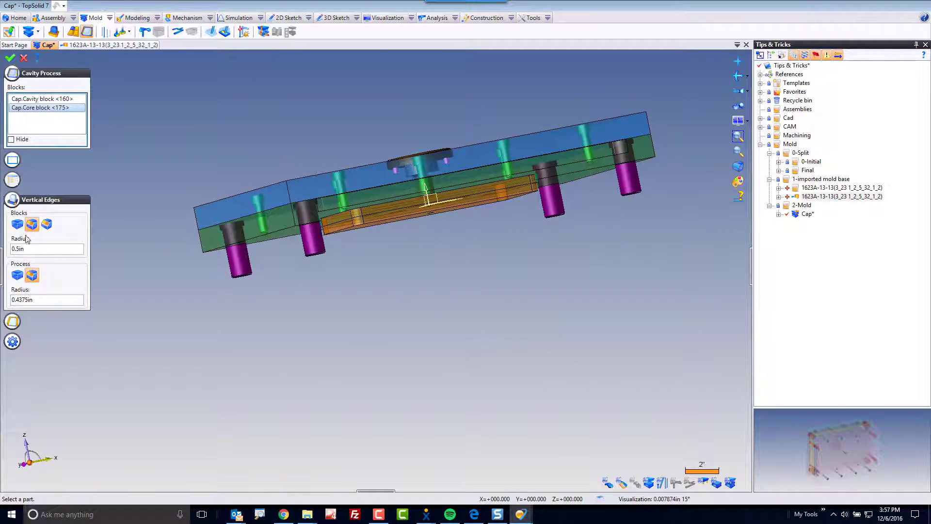
Step: Apply the cavity process, hide the cavity block to inspect the pocket, and select the A-side plate
{"action": "key", "text": "Return"}
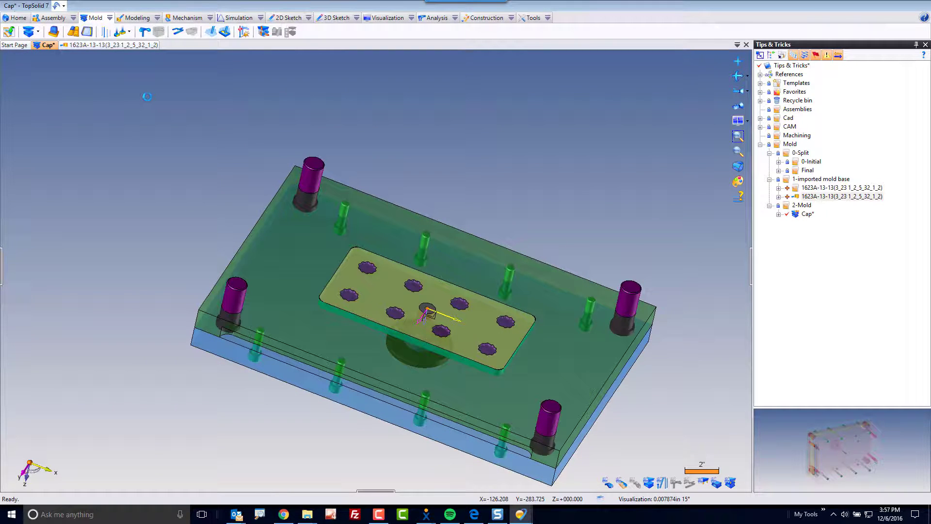
{"action": "right_click", "coordinate": [376, 276]}
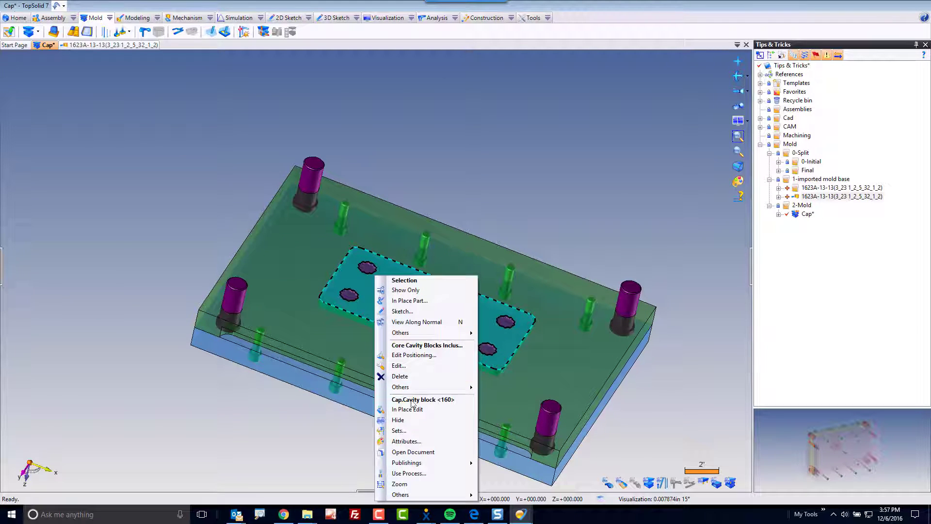
{"action": "left_click", "coordinate": [416, 421]}
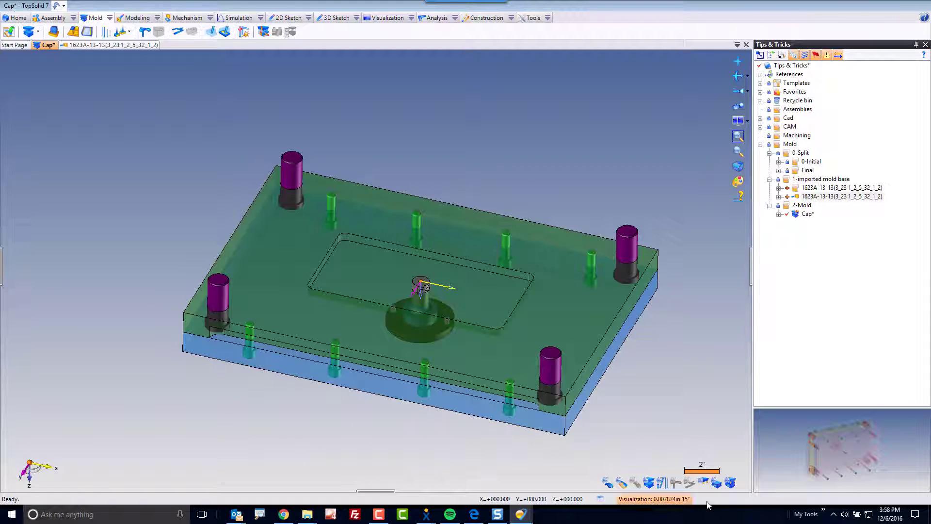
{"action": "left_click", "coordinate": [731, 482]}
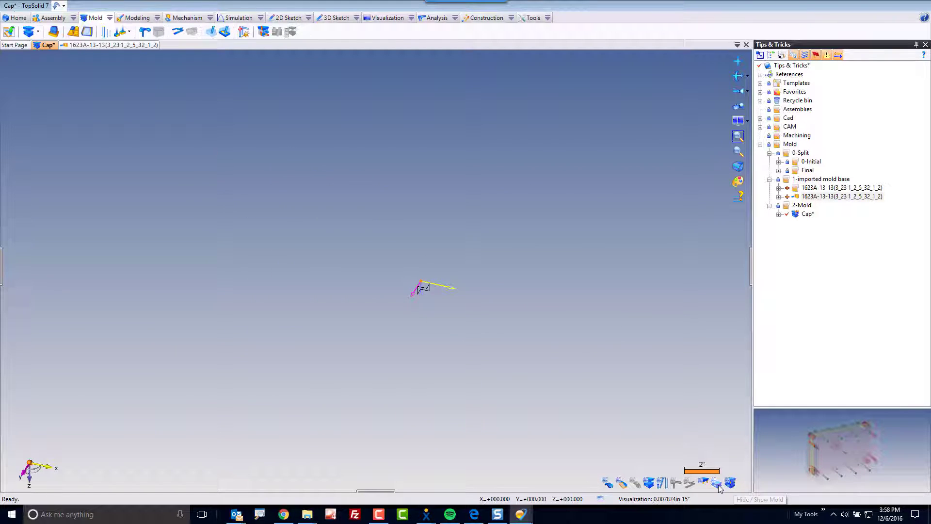
{"action": "left_click", "coordinate": [730, 483]}
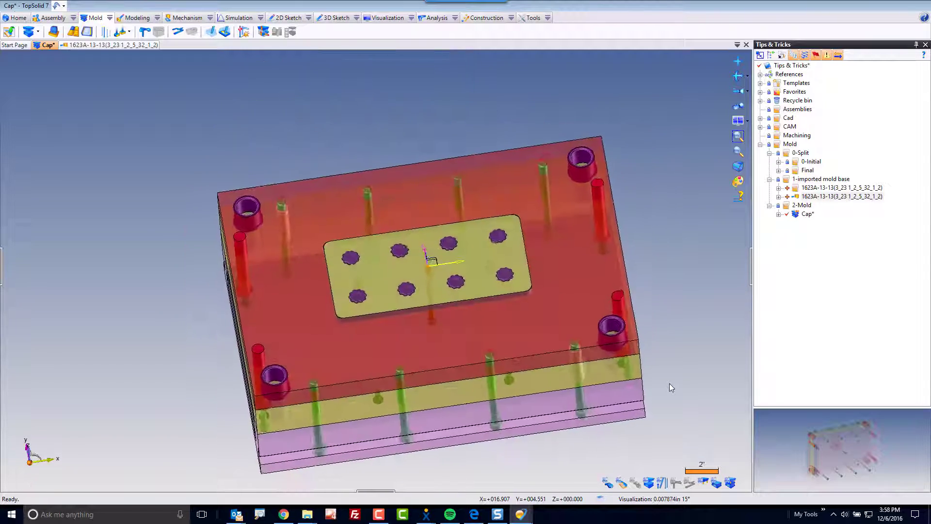
{"action": "left_click", "coordinate": [383, 278]}
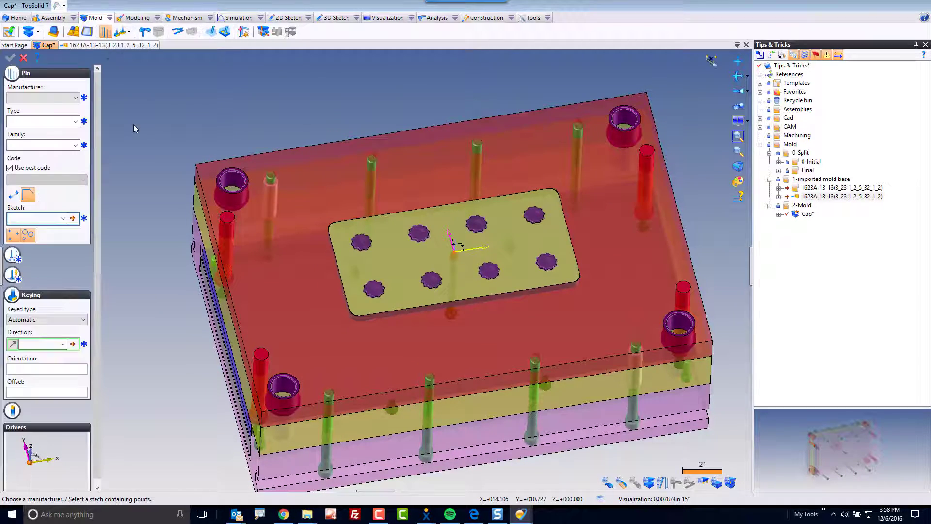
Step: Reference the TopSolid DME Inch Tooling and Hasco Tooling libraries in the project
{"action": "left_click", "coordinate": [53, 99]}
{"action": "left_click", "coordinate": [23, 57]}
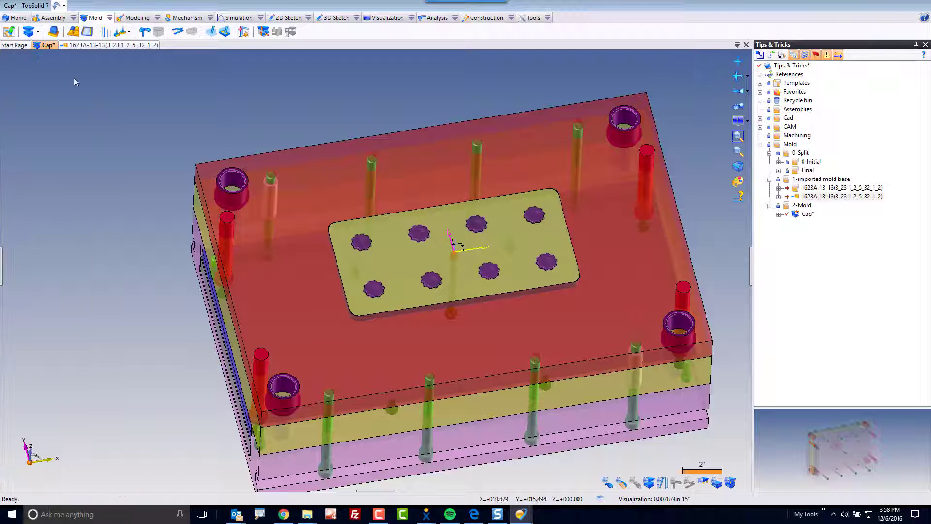
{"action": "right_click", "coordinate": [791, 74]}
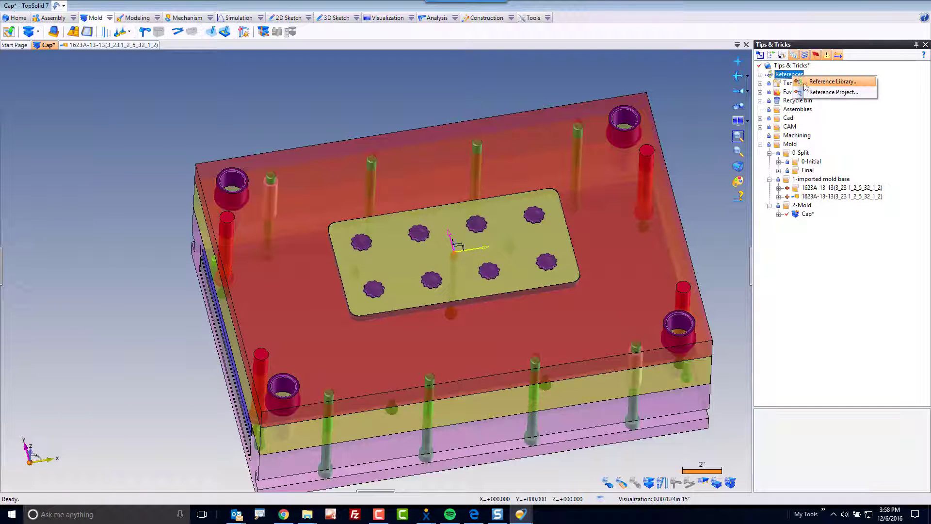
{"action": "left_click", "coordinate": [806, 83]}
{"action": "scroll", "coordinate": [214, 223], "scroll_direction": "up", "scroll_amount": 7}
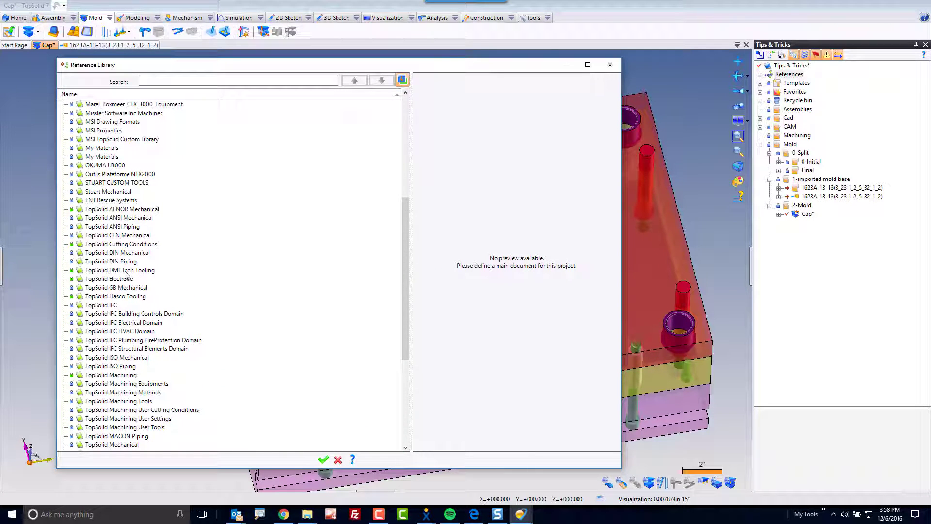
{"action": "left_click", "coordinate": [126, 271]}
{"action": "left_click", "coordinate": [134, 296], "text": "ctrl"}
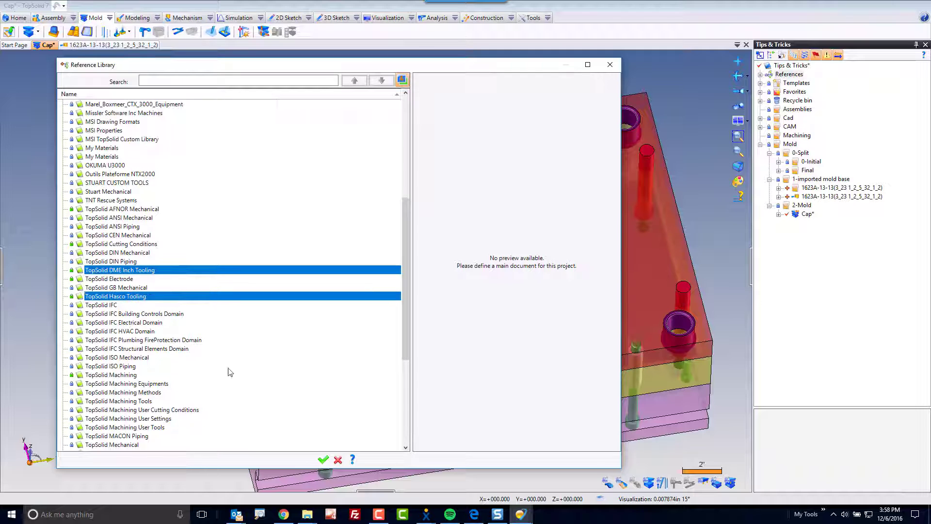
{"action": "left_click", "coordinate": [323, 459]}
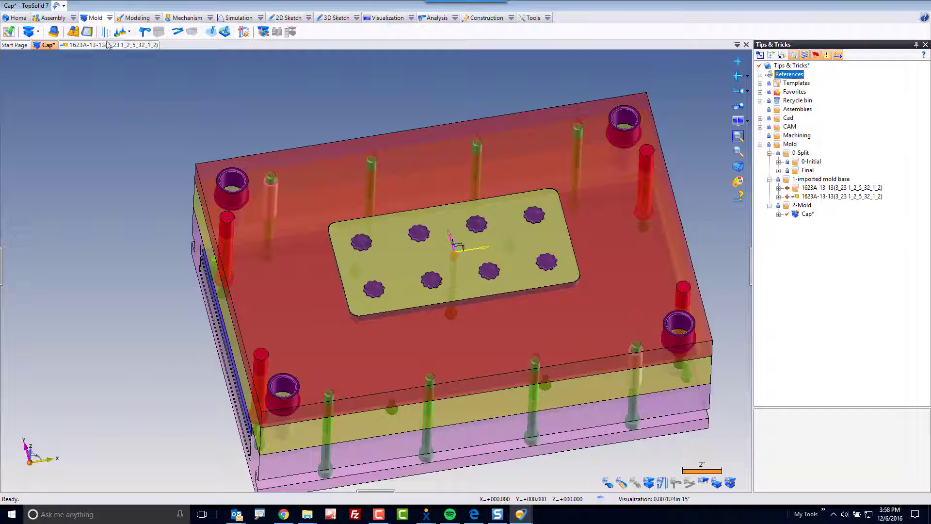
Step: Set the pin manufacturer to DME Inch and create a new 2D sketch on the default plane
{"action": "left_click", "coordinate": [72, 98]}
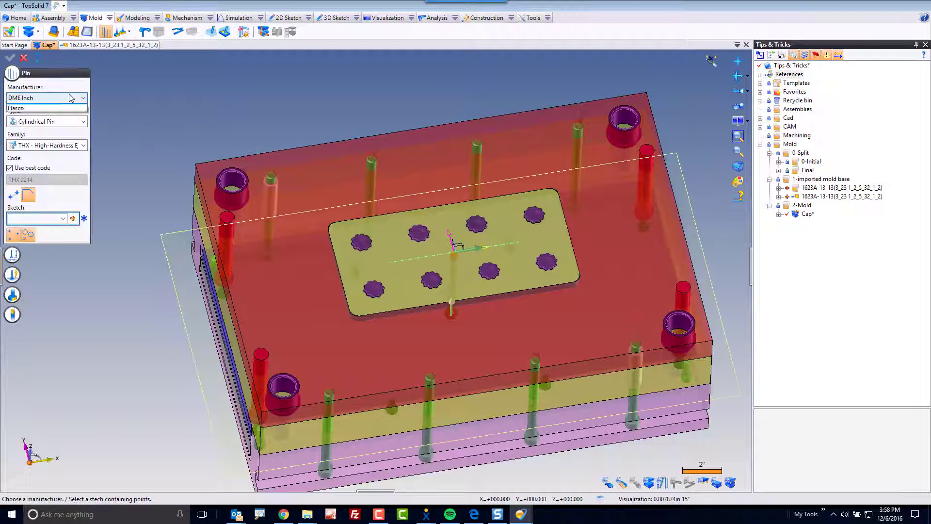
{"action": "left_click", "coordinate": [72, 100]}
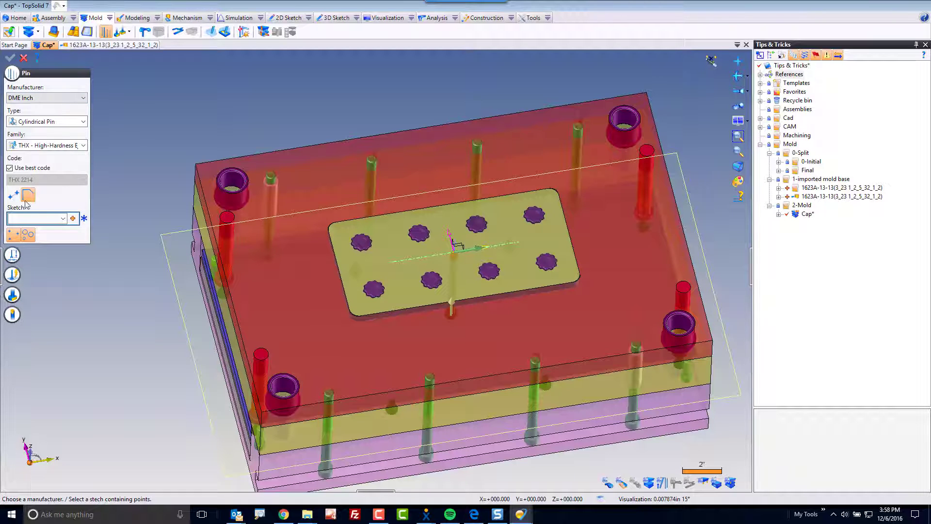
{"action": "left_click", "coordinate": [72, 219]}
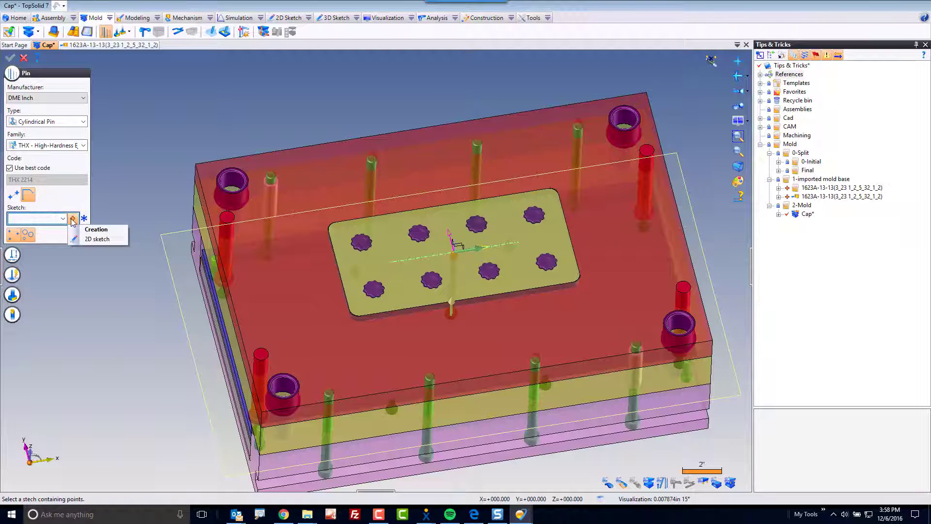
{"action": "left_click", "coordinate": [89, 243]}
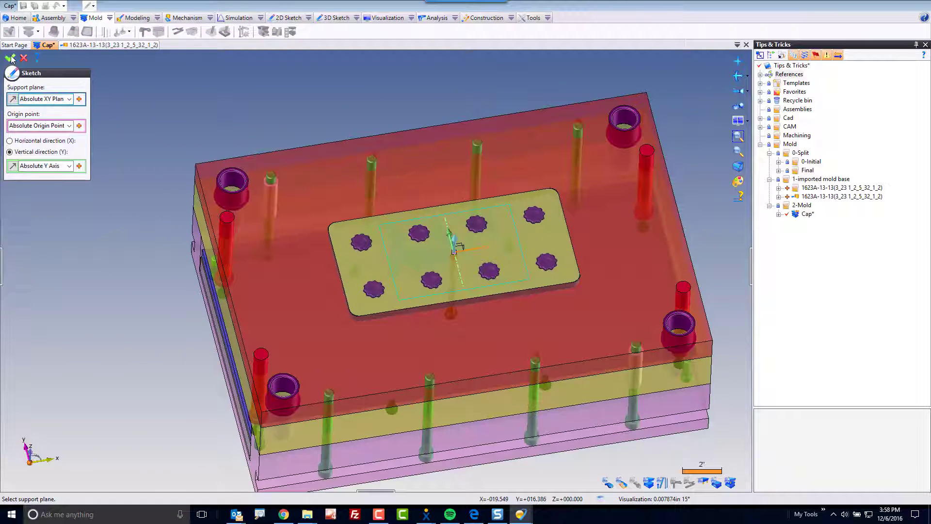
{"action": "key", "text": "Return"}
Step: Draw 0.25 in circles on the cutout centres with X/Y dynamic symmetry, then exit Sketch 2
{"action": "left_click", "coordinate": [536, 33]}
{"action": "scroll", "coordinate": [402, 245], "scroll_direction": "up", "scroll_amount": 4}
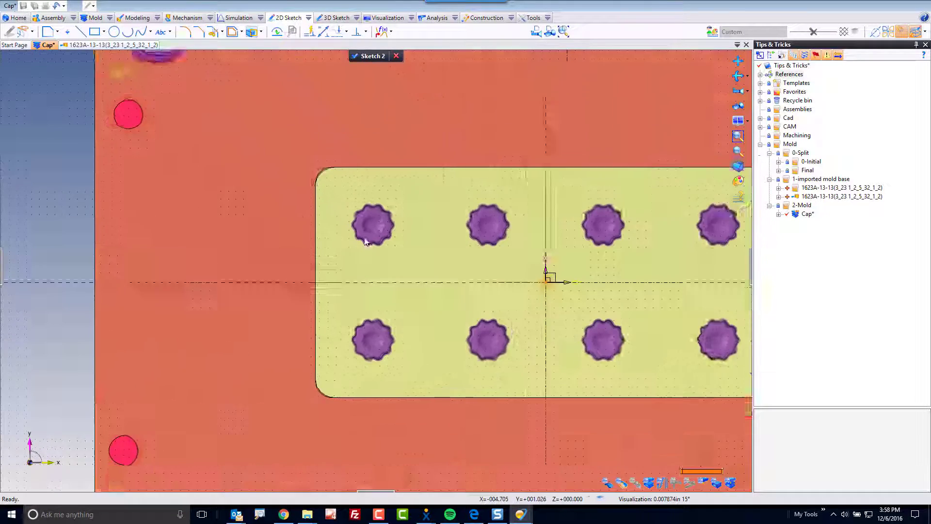
{"action": "left_click", "coordinate": [113, 32]}
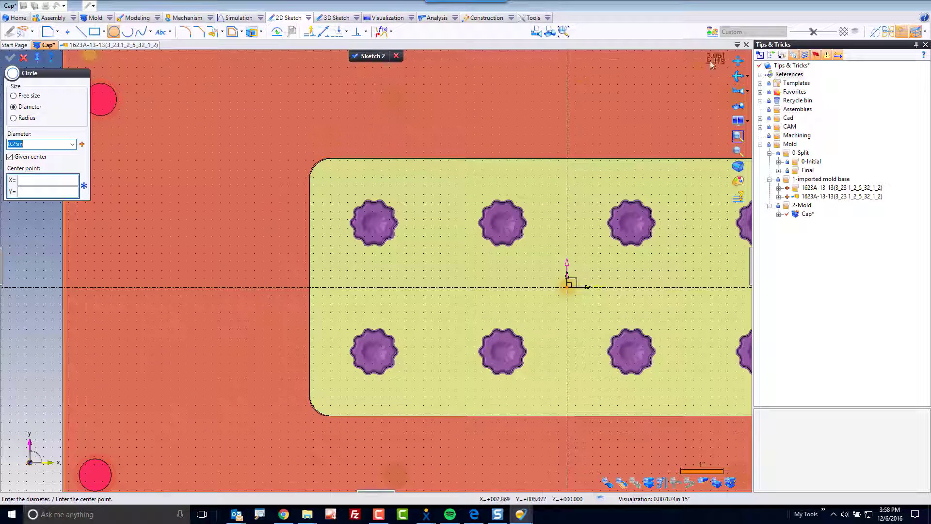
{"action": "key", "text": "Escape"}
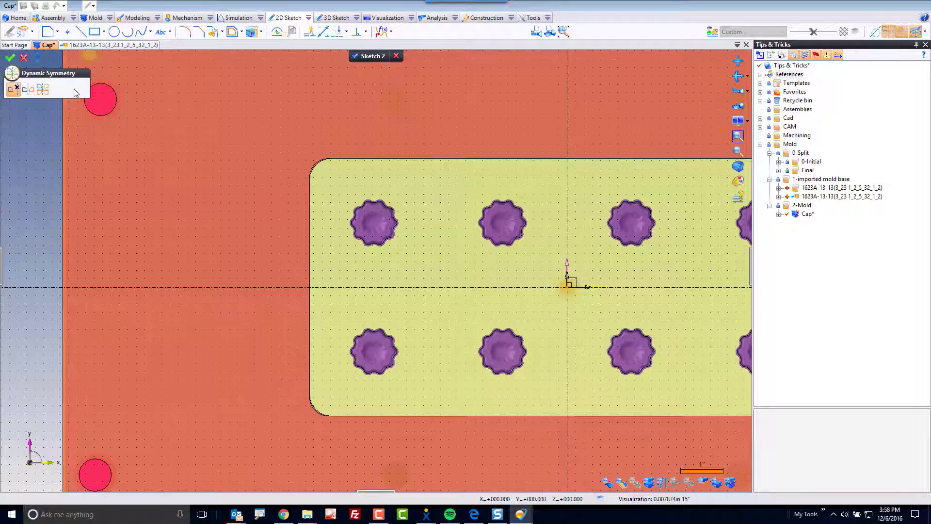
{"action": "left_click", "coordinate": [43, 88]}
{"action": "left_click", "coordinate": [11, 58]}
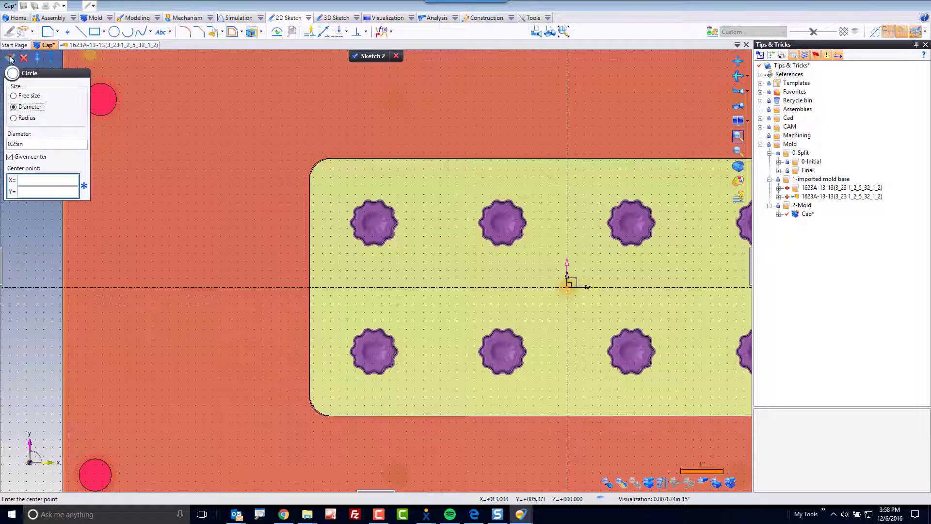
{"action": "left_click", "coordinate": [374, 222]}
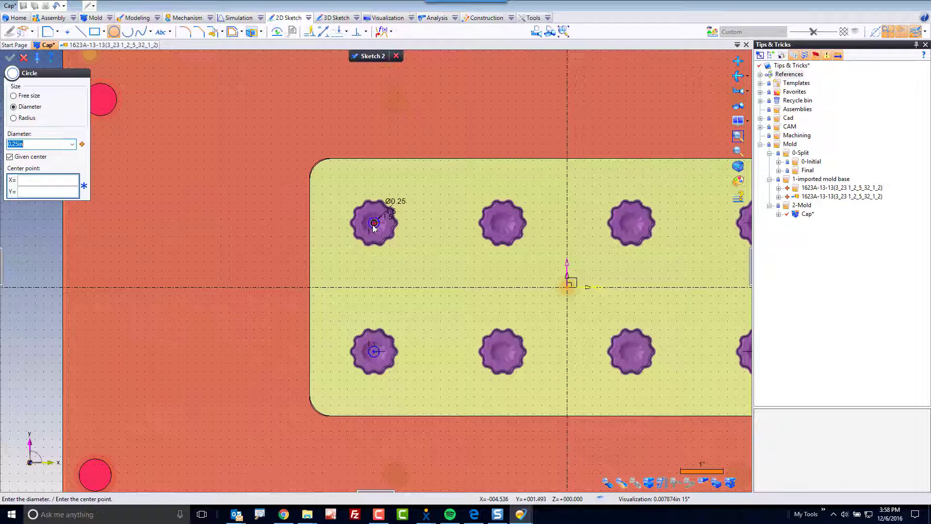
{"action": "left_click", "coordinate": [503, 224]}
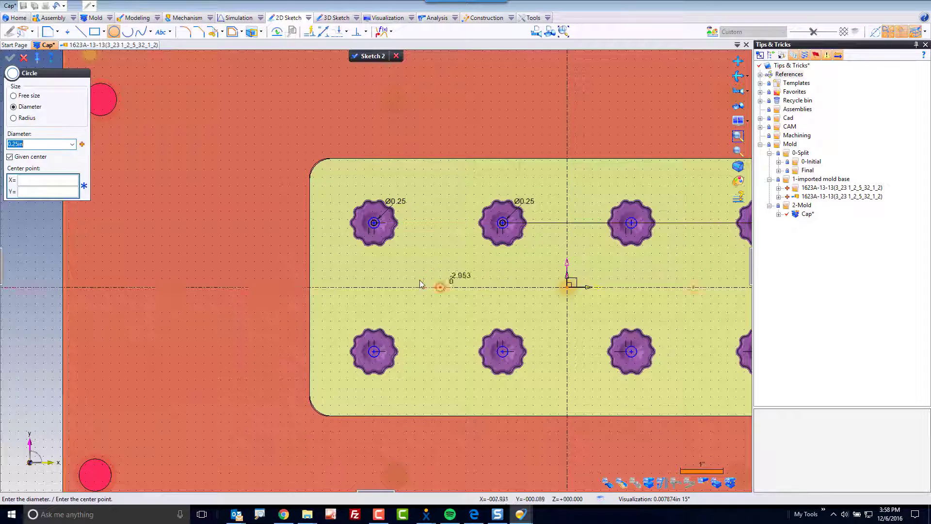
{"action": "key", "text": "Escape"}
{"action": "scroll", "coordinate": [293, 268], "scroll_direction": "down", "scroll_amount": 2}
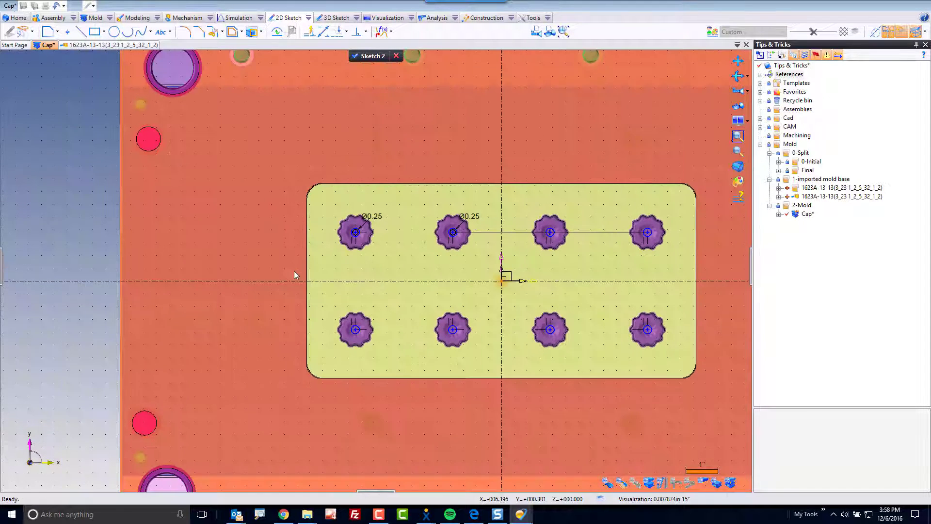
{"action": "left_click", "coordinate": [370, 57]}
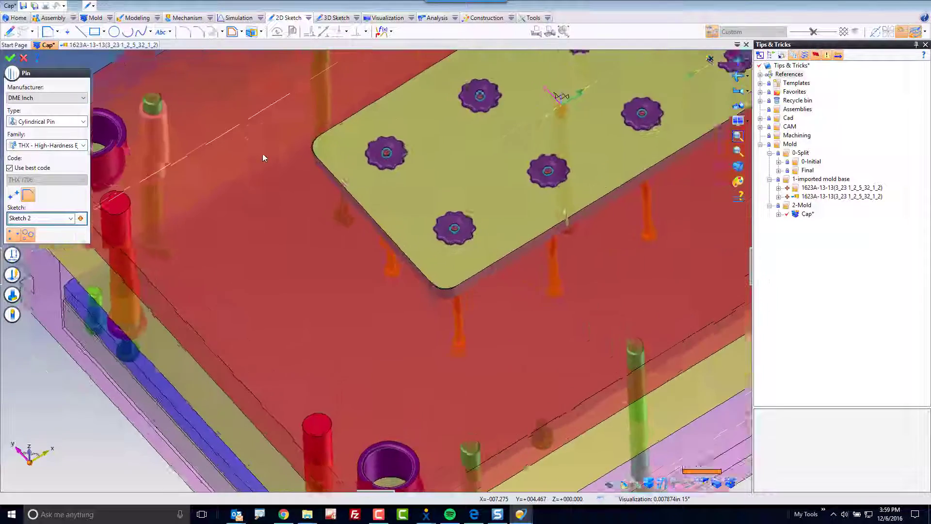
Step: Place the pins on Sketch 2 and keep a 0.5 in boring length
{"action": "left_click", "coordinate": [10, 59]}
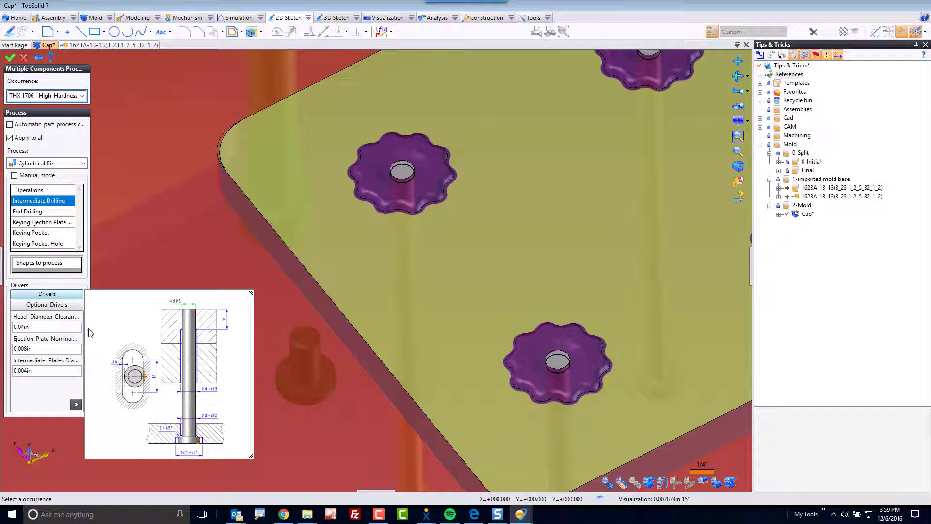
{"action": "left_click", "coordinate": [220, 322]}
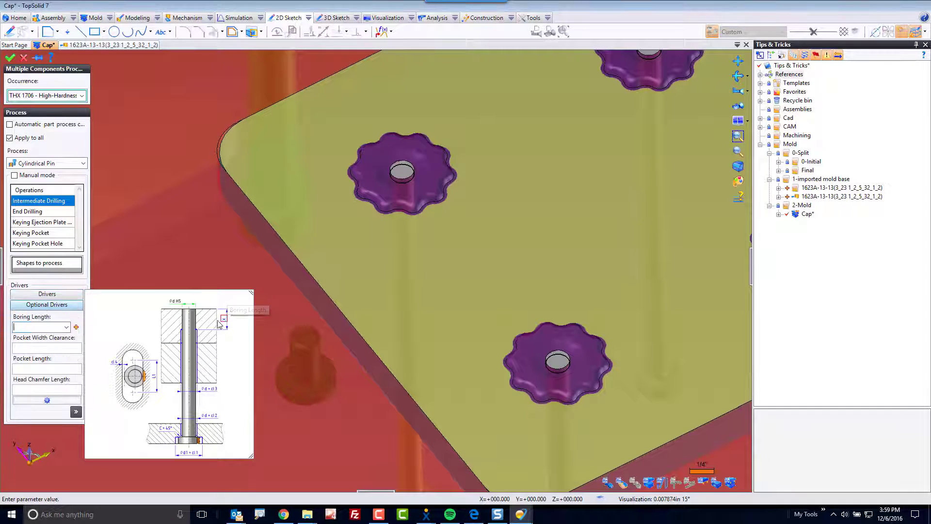
{"action": "key", "text": "Return"}
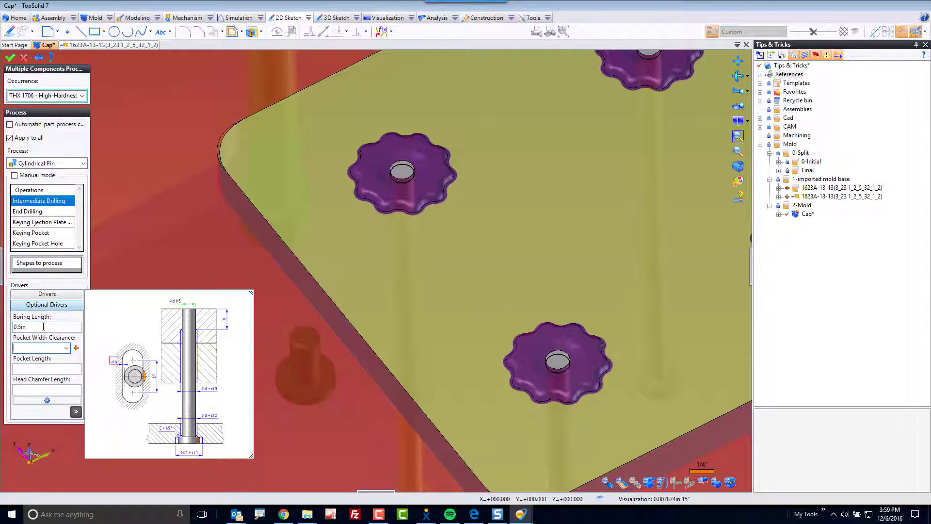
Step: Set intermediate and ejection plate clearances to 0.03125 in and head diameter clearance to 0.0625 in
{"action": "left_click", "coordinate": [214, 390]}
{"action": "type", "text": ".03125"}
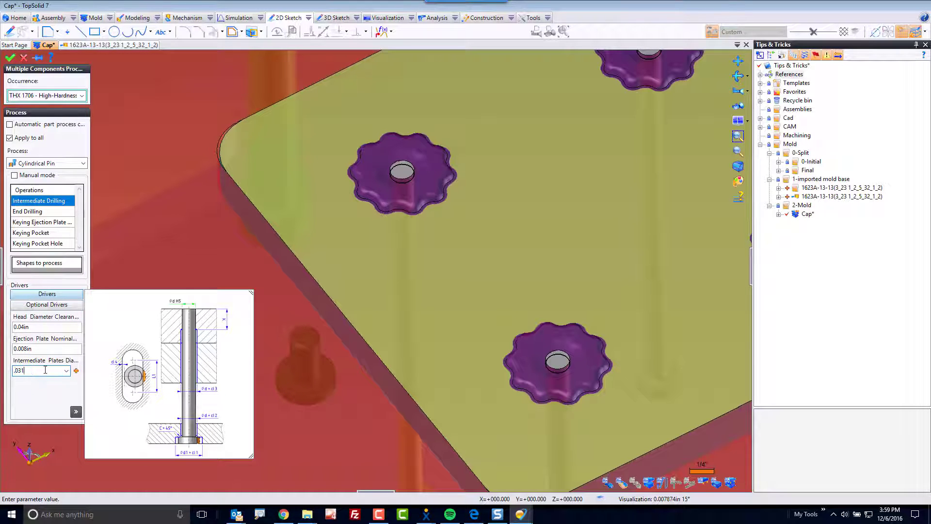
{"action": "key", "text": "Return"}
{"action": "left_click", "coordinate": [217, 418]}
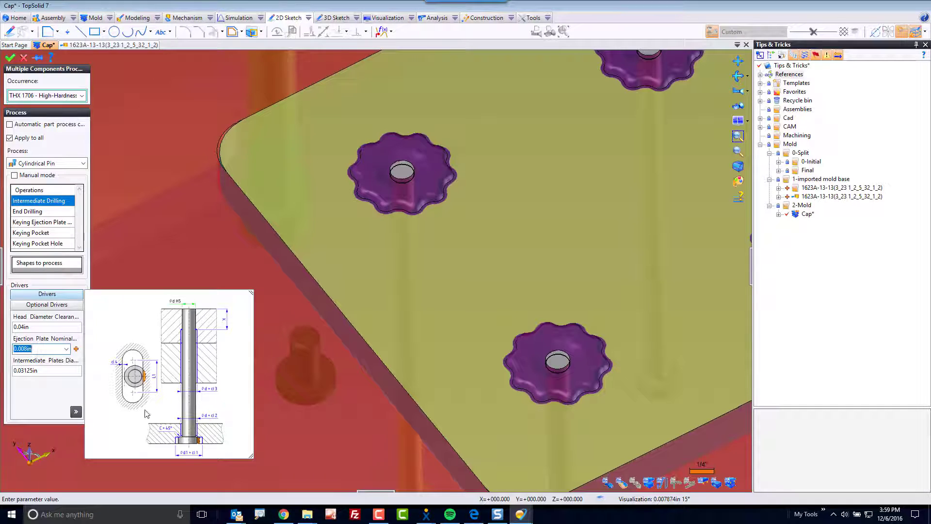
{"action": "type", "text": ".03125"}
{"action": "key", "text": "Return"}
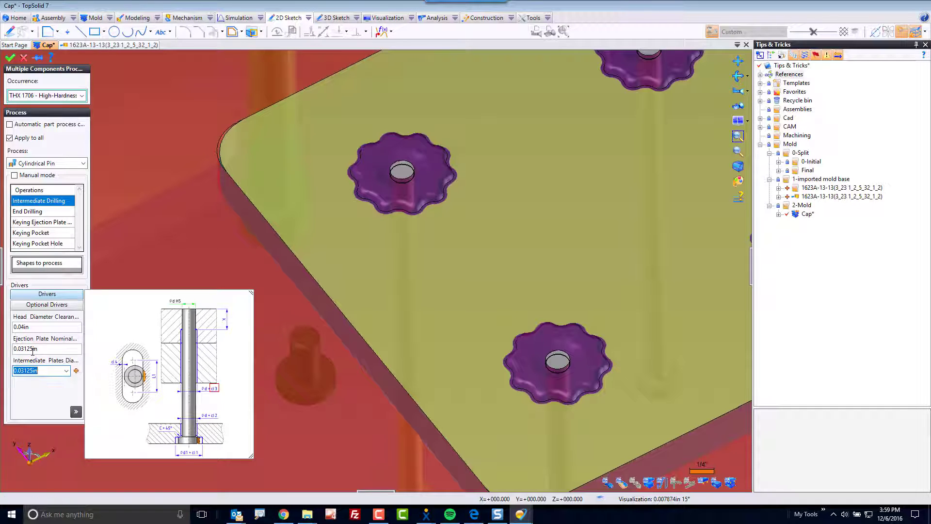
{"action": "left_click", "coordinate": [196, 453]}
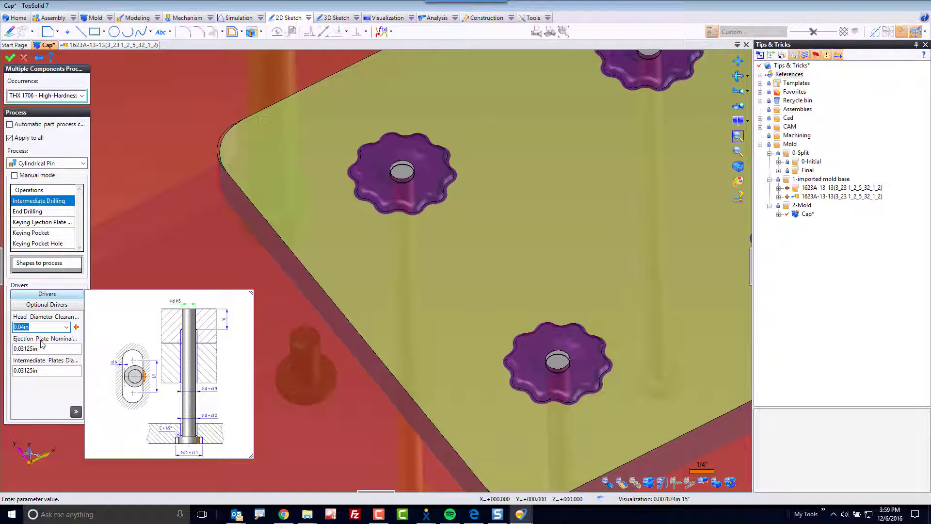
{"action": "type", "text": ".0625"}
{"action": "key", "text": "Return"}
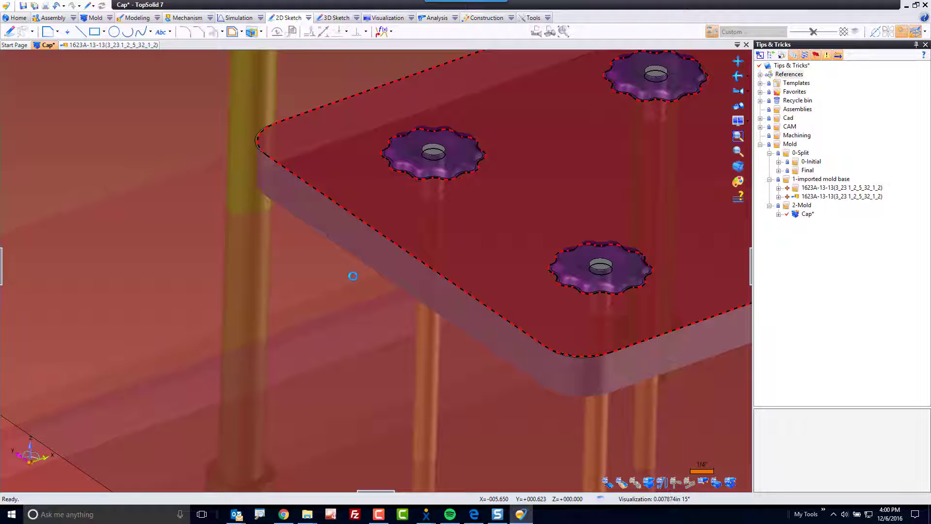
Step: Zoom in on the holes and hide the outlined lower plates to expose the pins
{"action": "scroll", "coordinate": [353, 276], "scroll_direction": "up", "scroll_amount": 6}
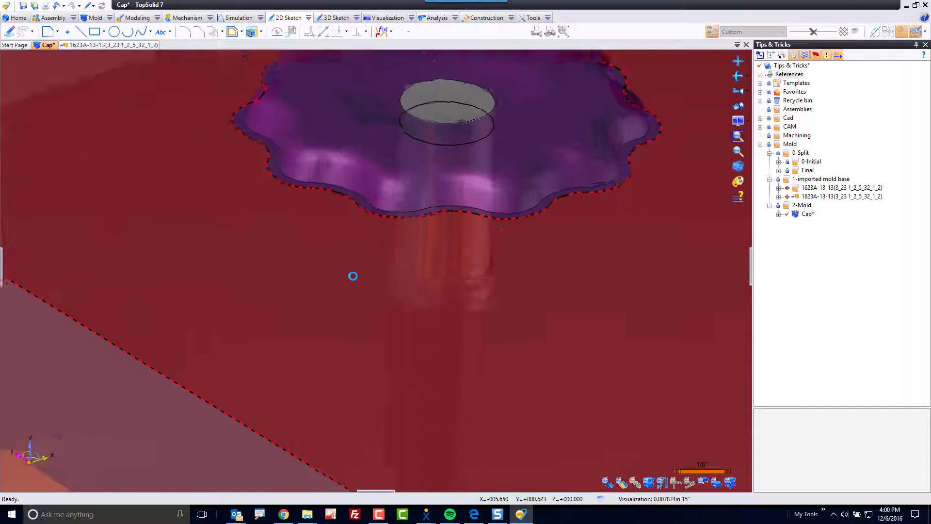
{"action": "scroll", "coordinate": [429, 345], "scroll_direction": "down", "scroll_amount": 5}
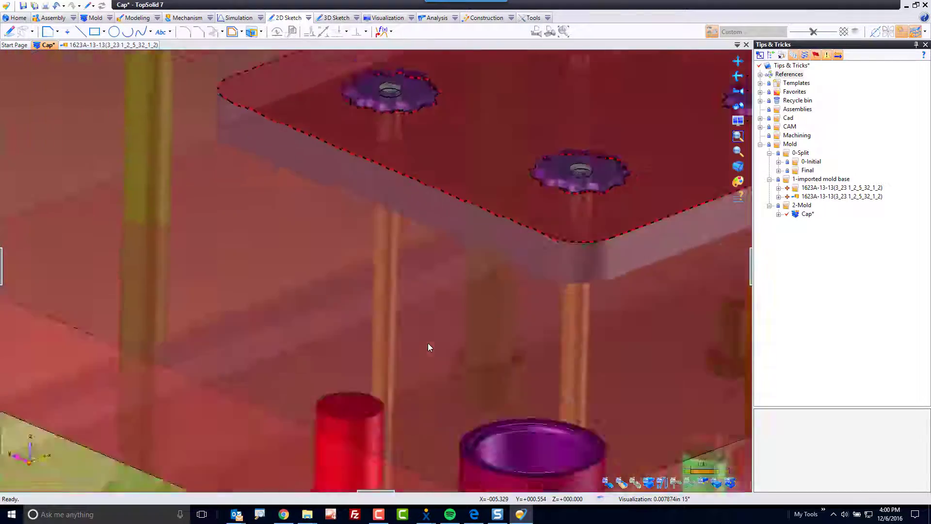
{"action": "scroll", "coordinate": [428, 342], "scroll_direction": "down", "scroll_amount": 10}
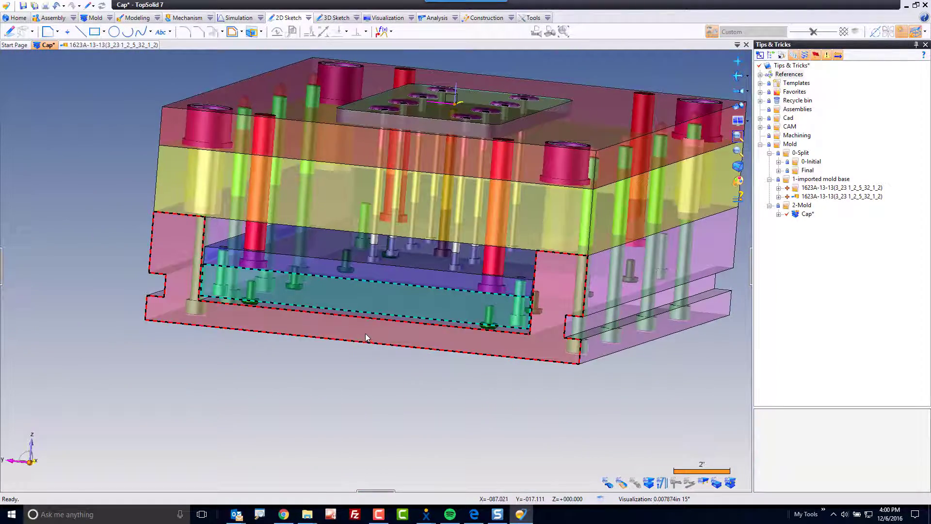
{"action": "right_click", "coordinate": [365, 334]}
{"action": "left_click", "coordinate": [391, 376]}
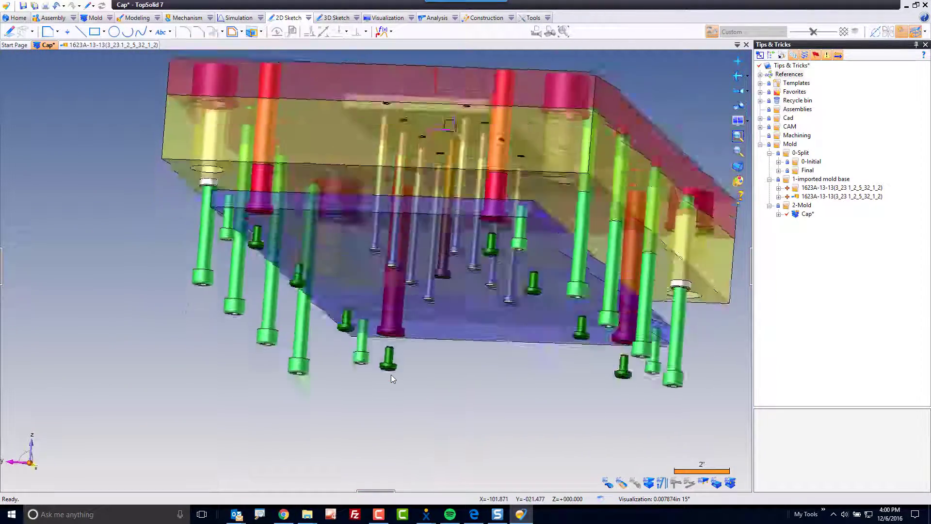